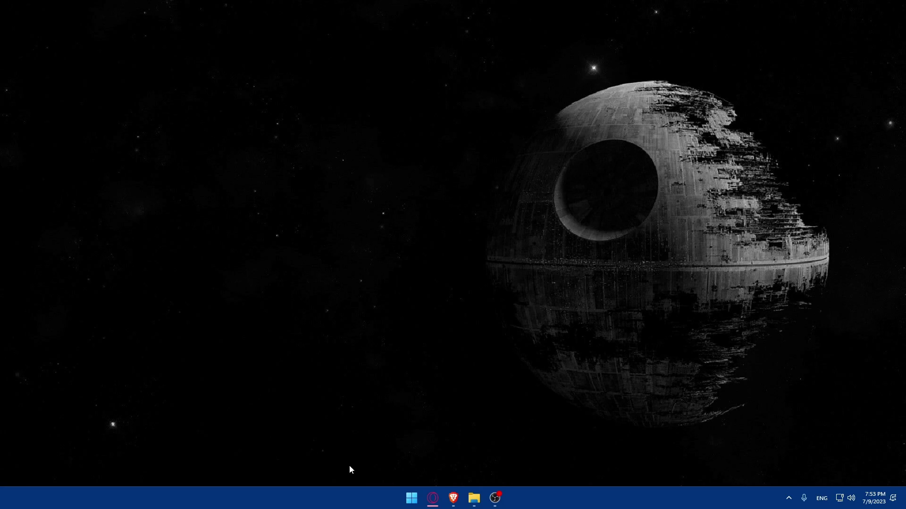
Open Brave and load freshdesk.com in a new tab
{"action": "left_click", "coordinate": [453, 498]}
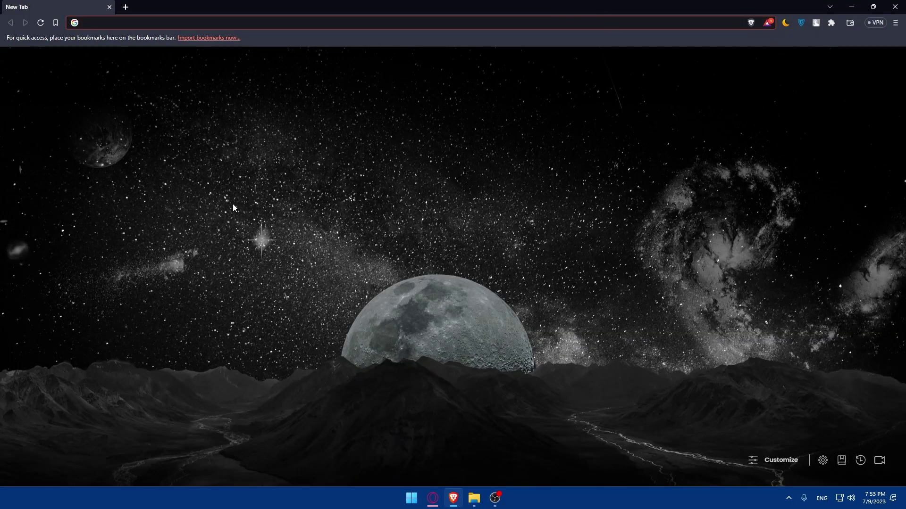
{"action": "left_click", "coordinate": [98, 24]}
{"action": "type", "text": "fresh"}
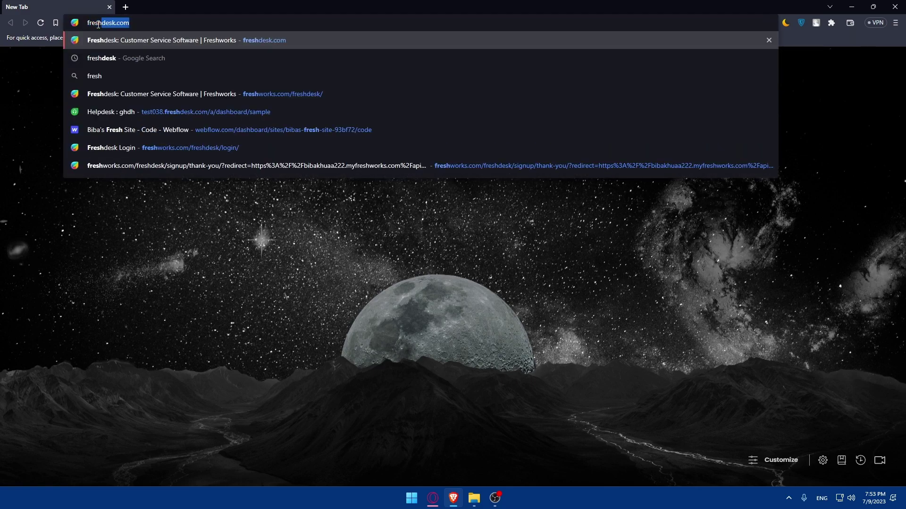
{"action": "type", "text": "des"}
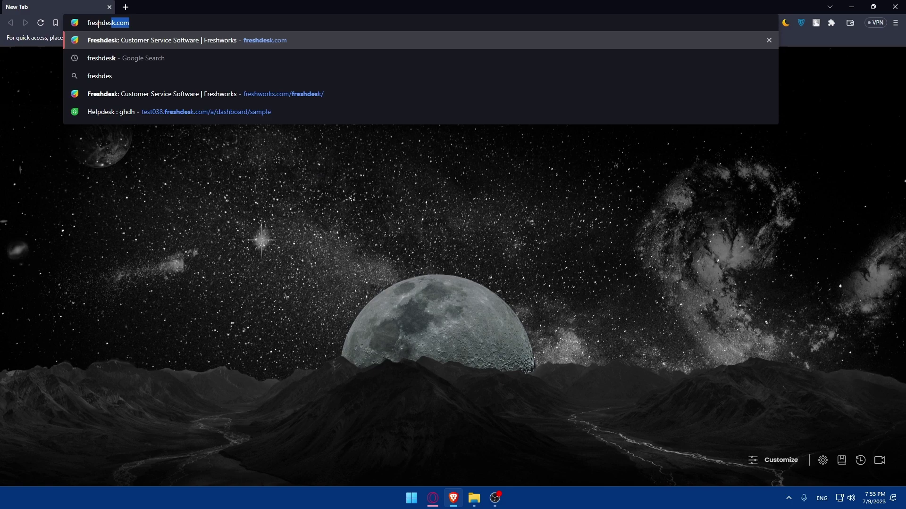
{"action": "type", "text": "k.com"}
{"action": "key", "text": "Return"}
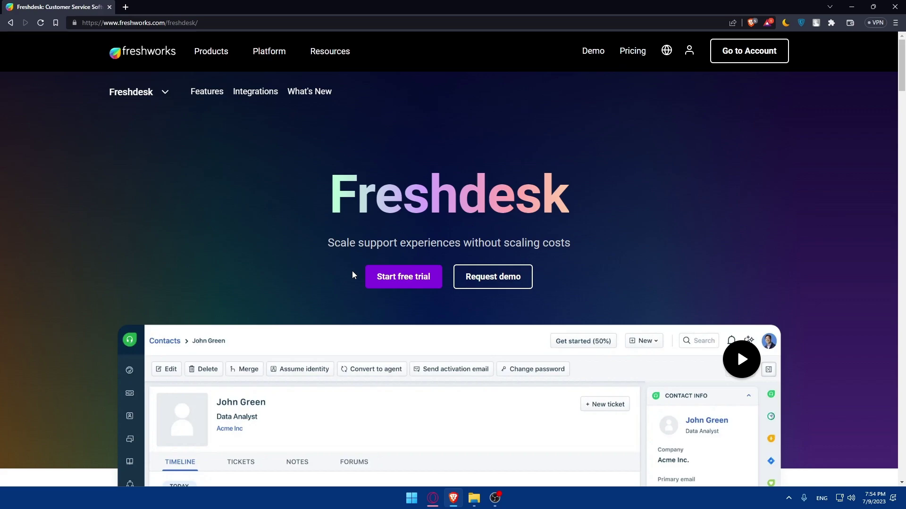
Scroll down and back up through the Freshdesk product page
{"action": "scroll", "coordinate": [352, 270], "scroll_direction": "down", "scroll_amount": 10}
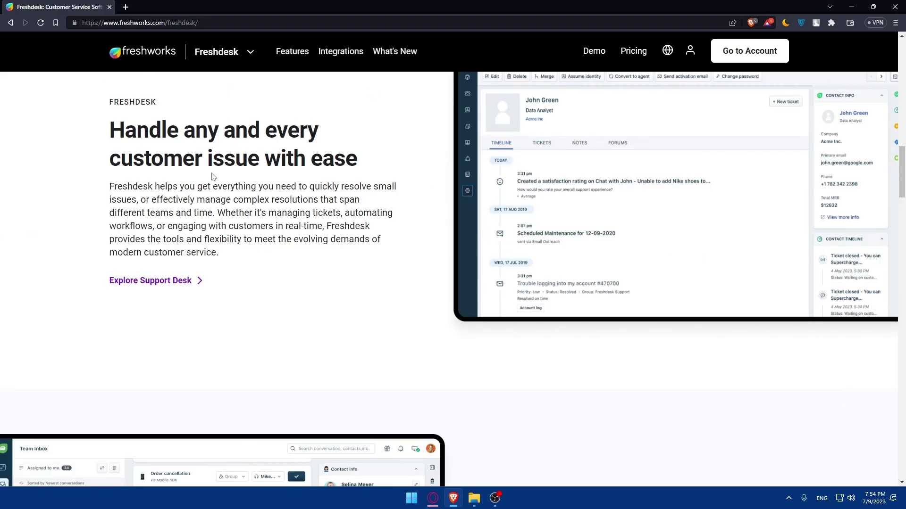
{"action": "scroll", "coordinate": [212, 176], "scroll_direction": "down", "scroll_amount": 10}
{"action": "scroll", "coordinate": [465, 300], "scroll_direction": "down", "scroll_amount": 4}
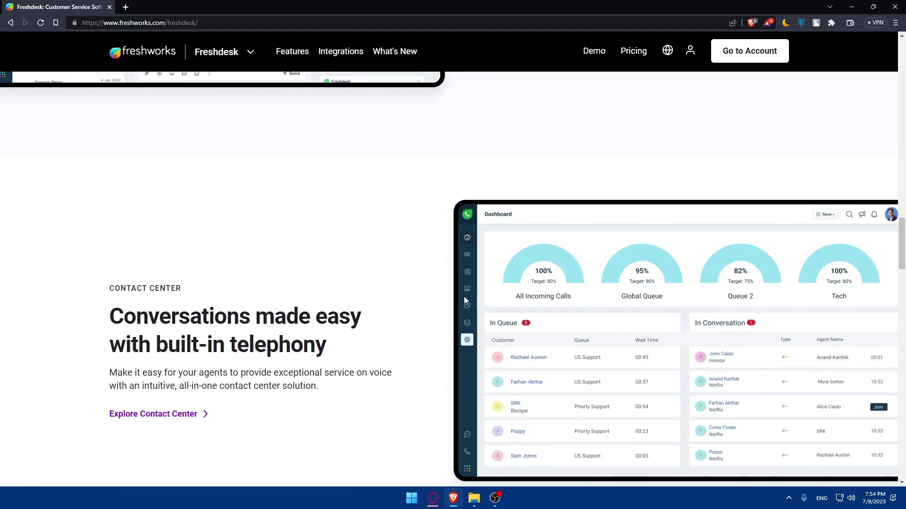
{"action": "scroll", "coordinate": [464, 297], "scroll_direction": "down", "scroll_amount": 20}
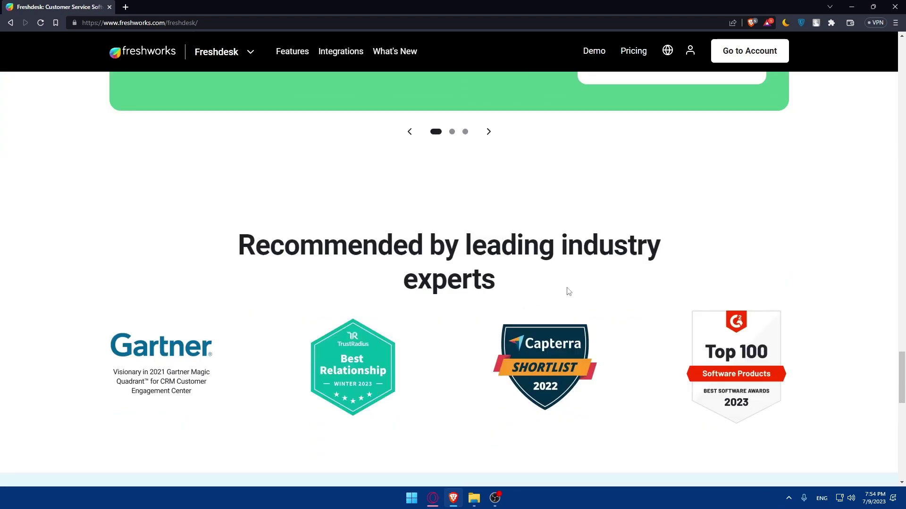
{"action": "scroll", "coordinate": [522, 286], "scroll_direction": "up", "scroll_amount": 20}
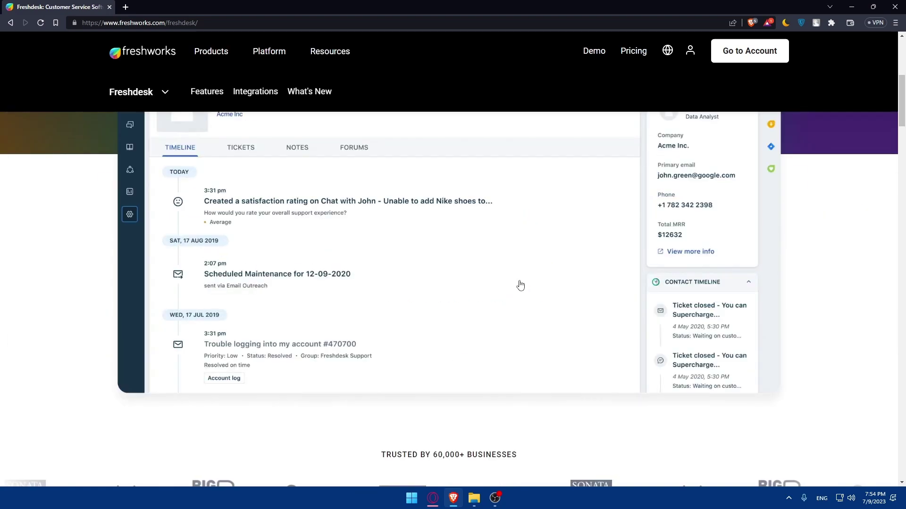
{"action": "scroll", "coordinate": [520, 286], "scroll_direction": "up", "scroll_amount": 3}
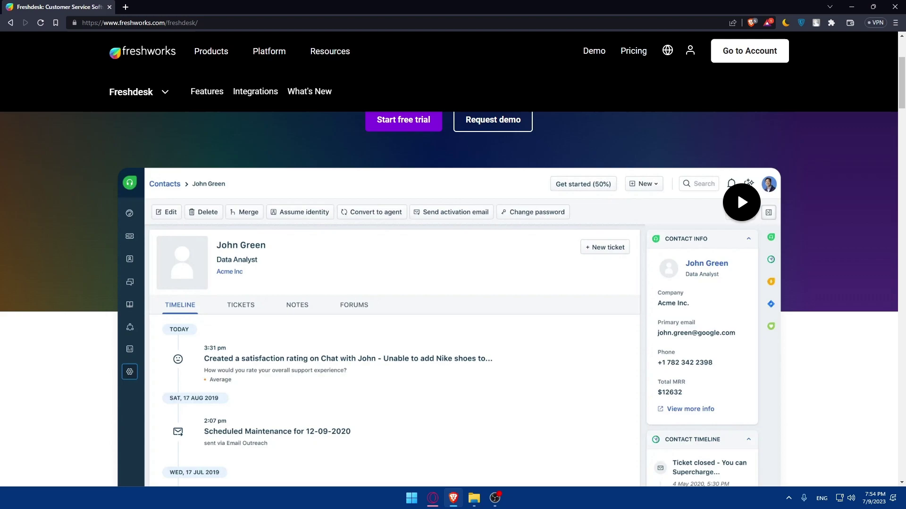
Return to the Brave window and open the helpdesk account via Go to Account
{"action": "key", "text": "alt+Tab"}
{"action": "left_click", "coordinate": [316, 125]}
{"action": "scroll", "coordinate": [316, 125], "scroll_direction": "up", "scroll_amount": 3}
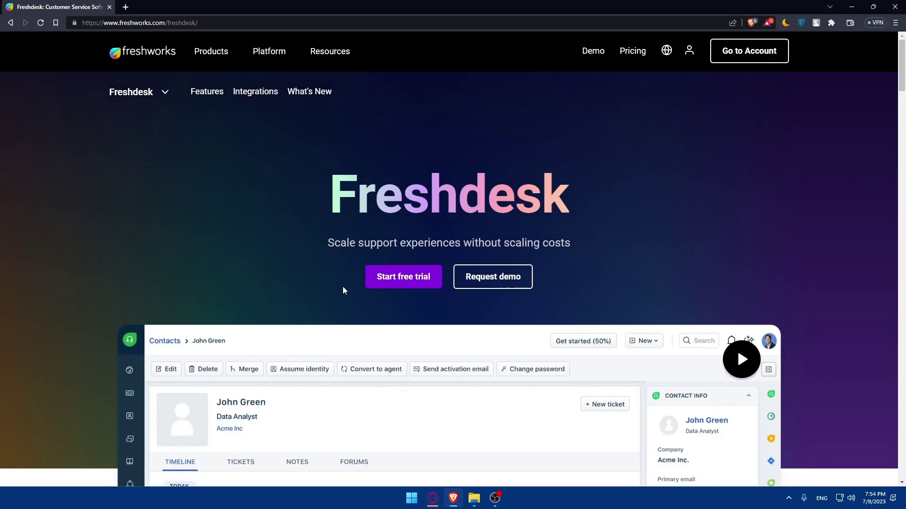
{"action": "key", "text": "alt+Tab"}
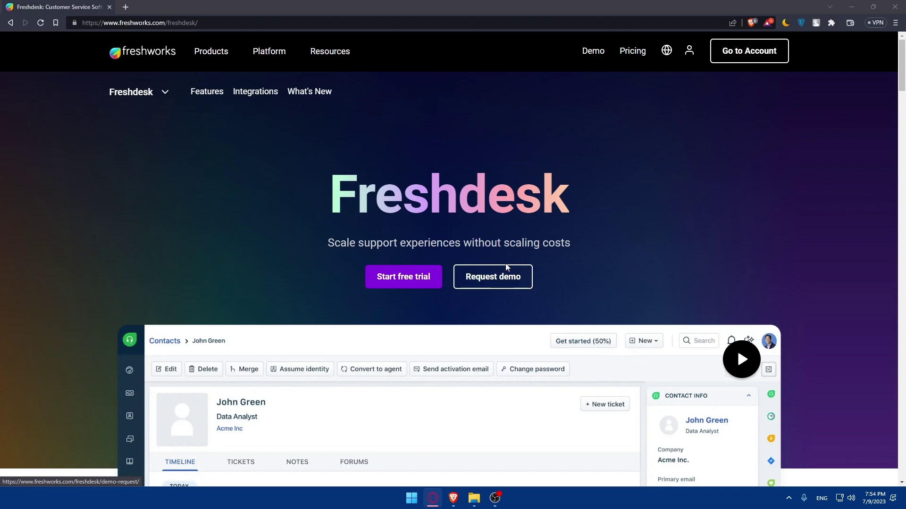
{"action": "scroll", "coordinate": [386, 264], "scroll_direction": "down", "scroll_amount": 20}
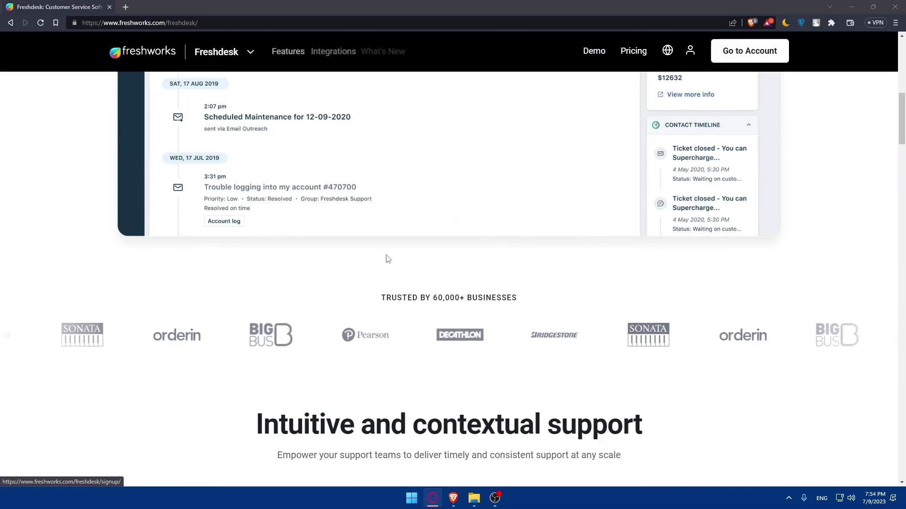
{"action": "scroll", "coordinate": [377, 258], "scroll_direction": "down", "scroll_amount": 20}
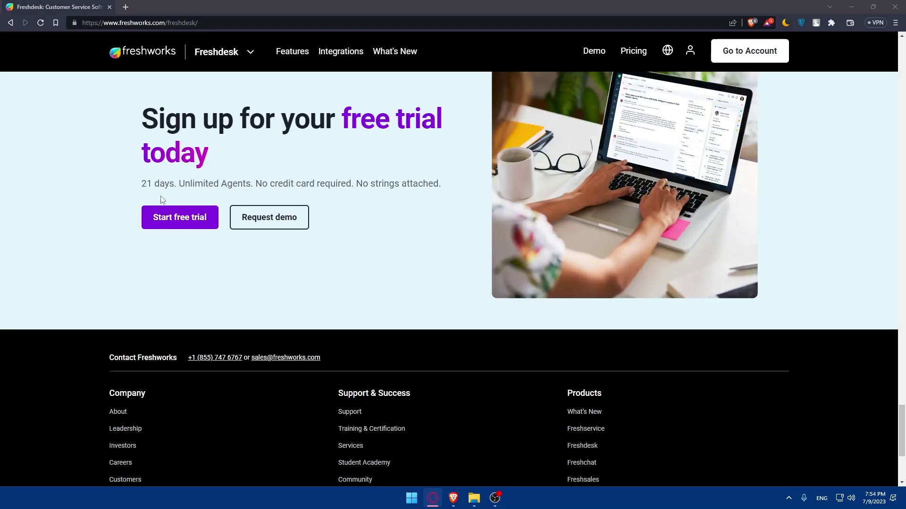
{"action": "left_click", "coordinate": [150, 184]}
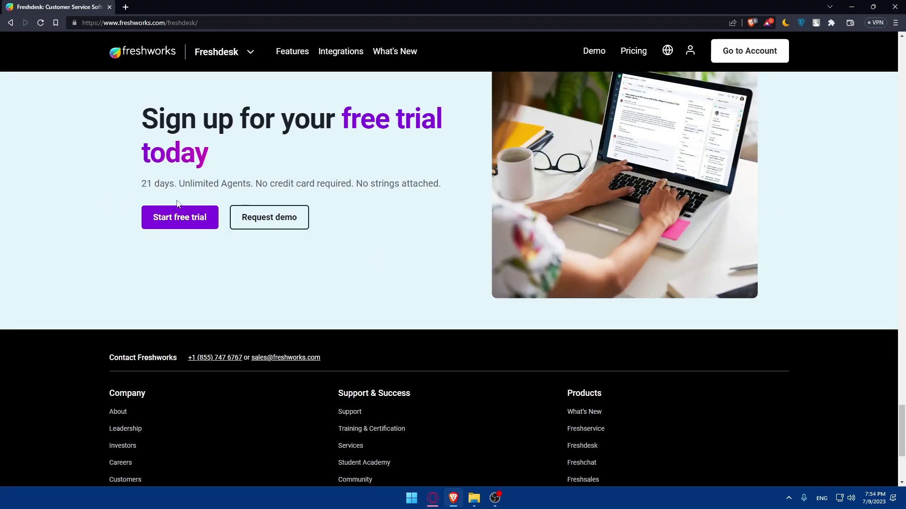
{"action": "scroll", "coordinate": [344, 262], "scroll_direction": "up", "scroll_amount": 20}
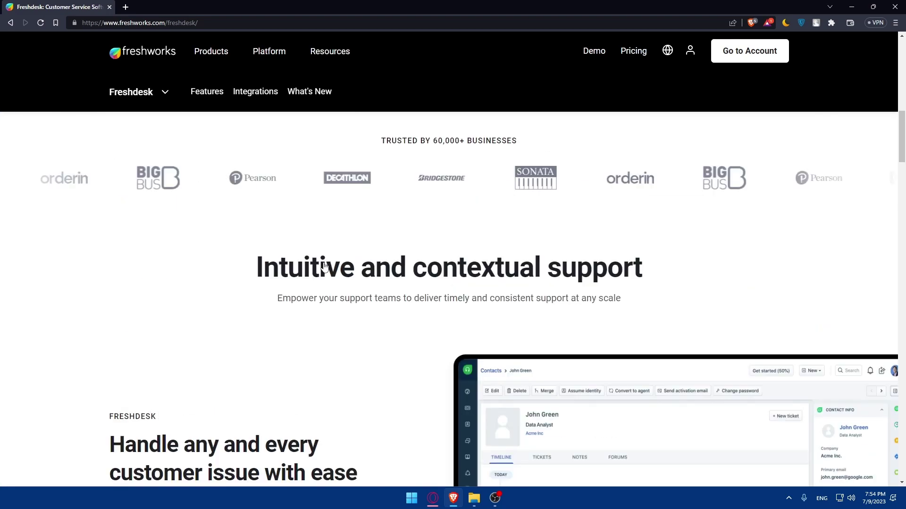
{"action": "scroll", "coordinate": [324, 267], "scroll_direction": "up", "scroll_amount": 10}
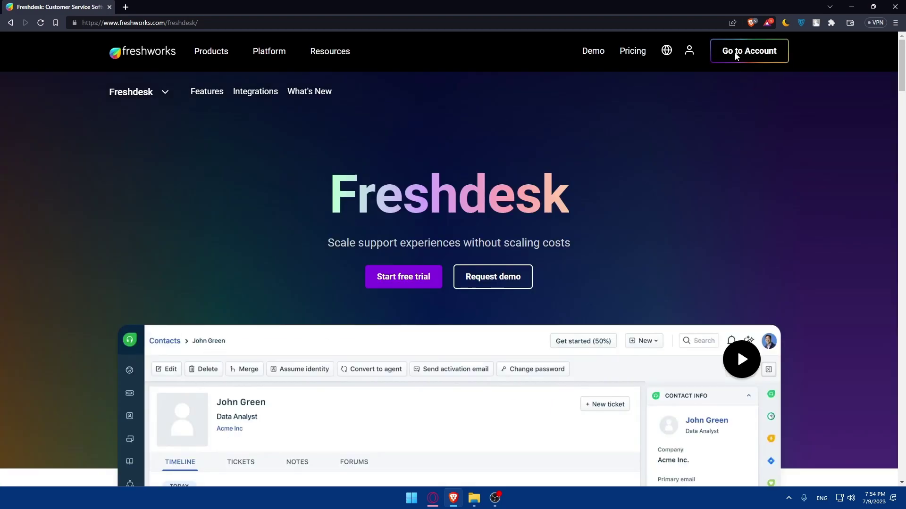
{"action": "left_click", "coordinate": [737, 52]}
Close the freshworks.com tab and highlight the 21-day Enterprise trial notice on Plans & Billing
{"action": "left_click", "coordinate": [97, 7]}
{"action": "left_click", "coordinate": [109, 8]}
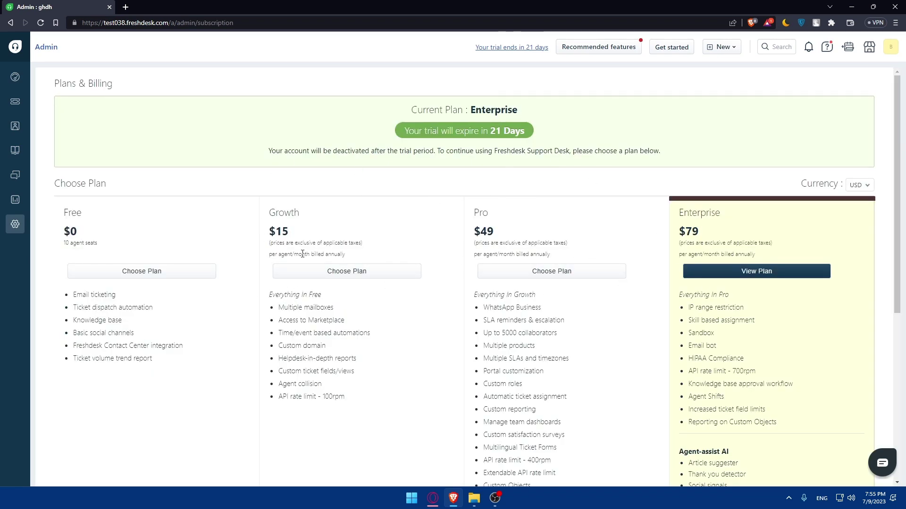
{"action": "left_click_drag", "start_coordinate": [406, 135], "coordinate": [554, 134]}
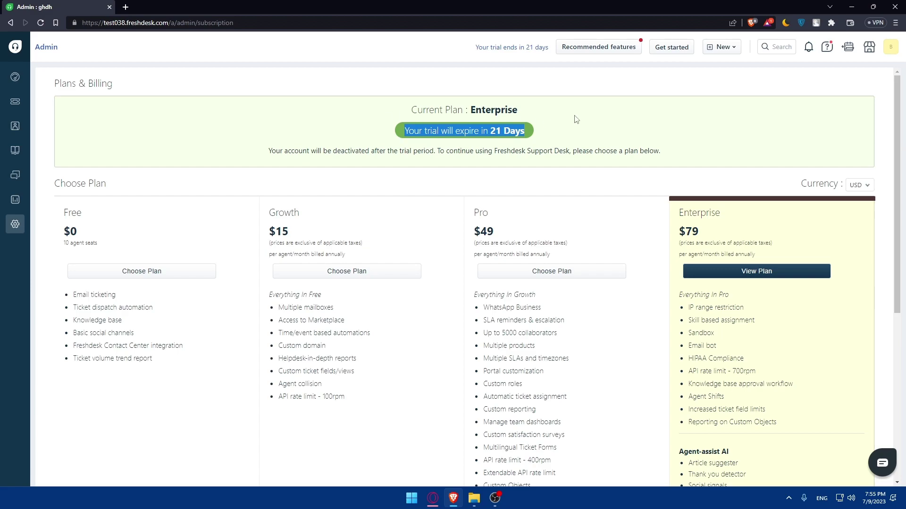
{"action": "left_click", "coordinate": [298, 155]}
Review the Plans & Billing page, then go back to the sample Dashboard
{"action": "scroll", "coordinate": [189, 226], "scroll_direction": "down", "scroll_amount": 2}
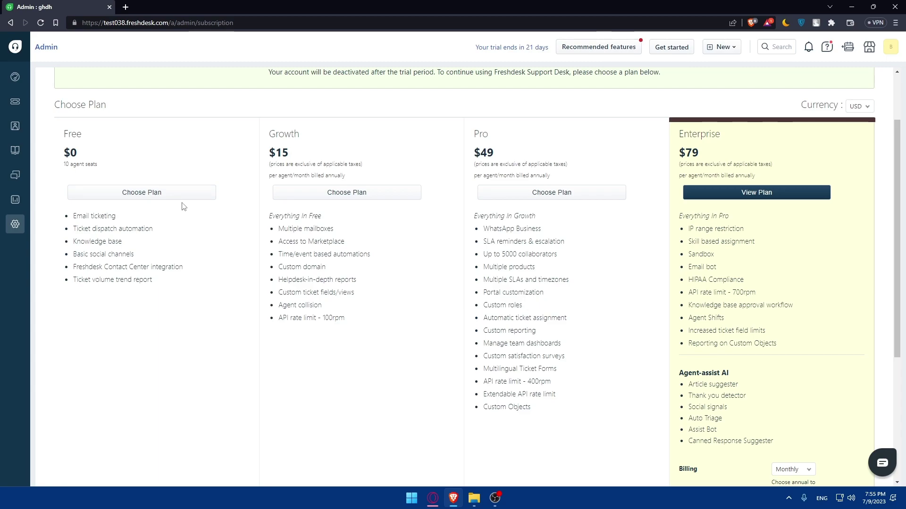
{"action": "scroll", "coordinate": [385, 248], "scroll_direction": "up", "scroll_amount": 2}
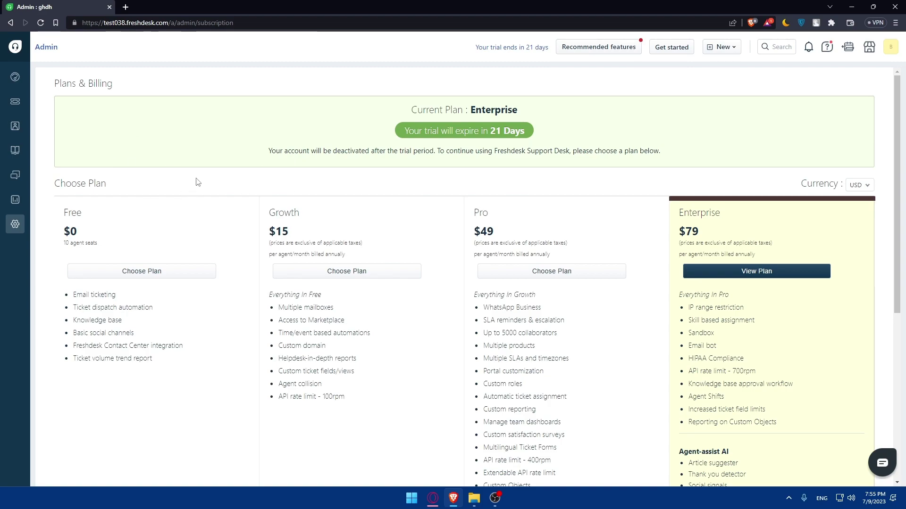
{"action": "left_click", "coordinate": [15, 76]}
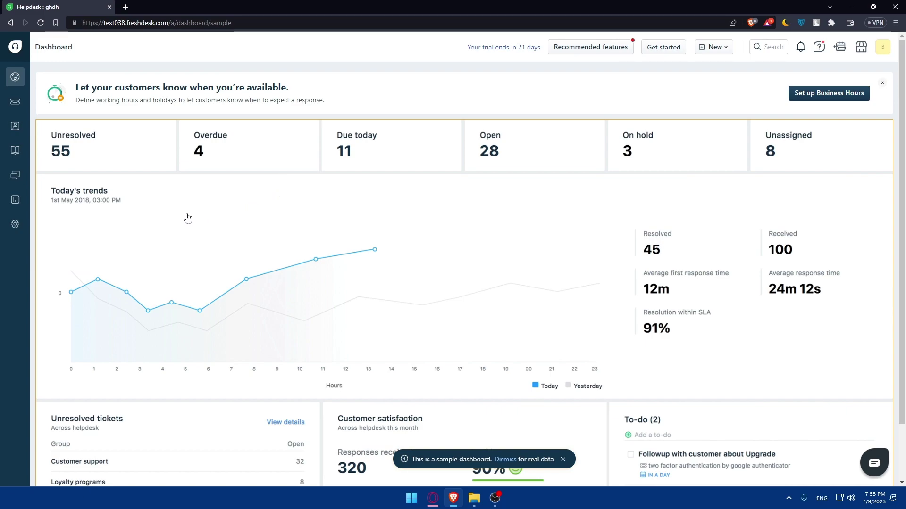
Open Admin settings and look over Recommended features, Freddy AI, Team, Channels and Workflows
{"action": "left_click", "coordinate": [16, 225]}
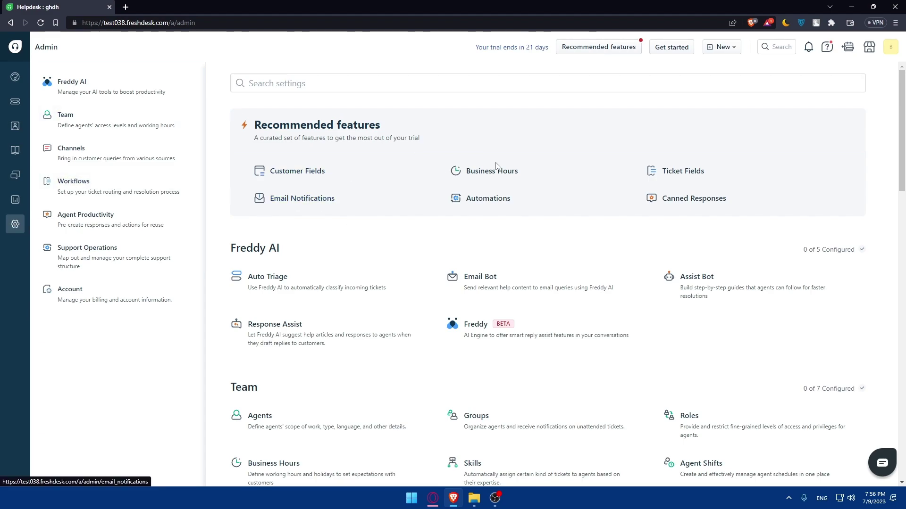
{"action": "scroll", "coordinate": [439, 212], "scroll_direction": "down", "scroll_amount": 20}
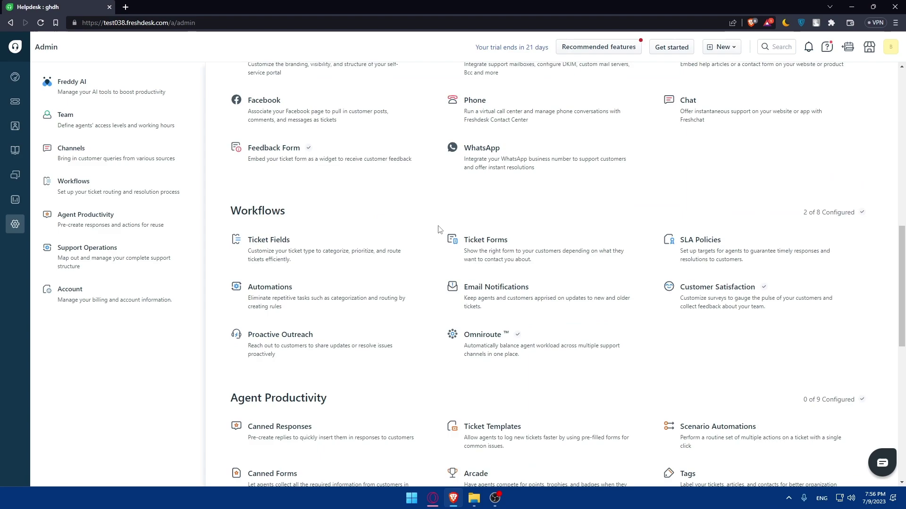
{"action": "scroll", "coordinate": [439, 229], "scroll_direction": "up", "scroll_amount": 20}
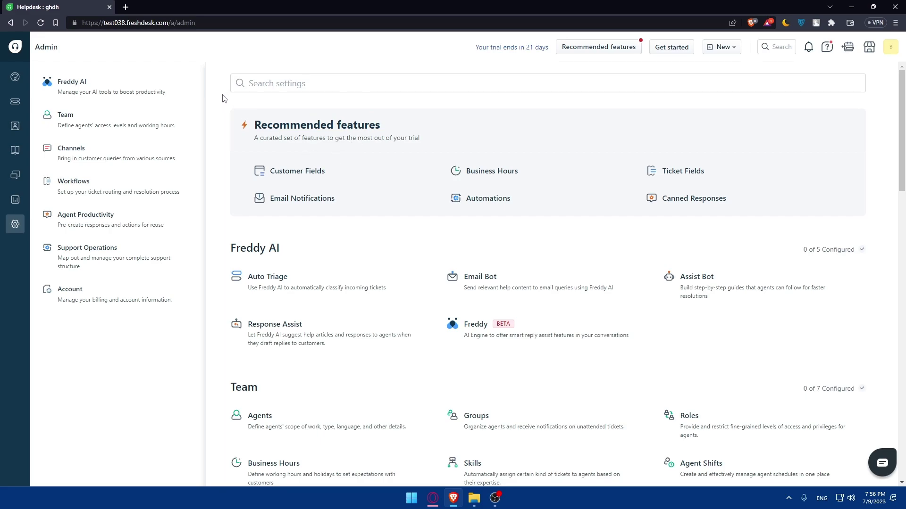
Search admin settings for 'emai' and open Email Servers with the verified support mailbox
{"action": "left_click", "coordinate": [273, 84]}
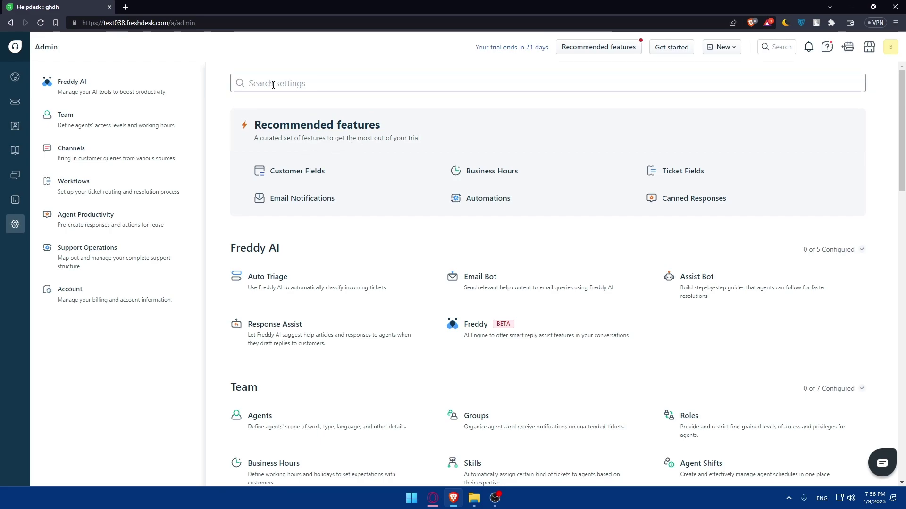
{"action": "type", "text": "email"}
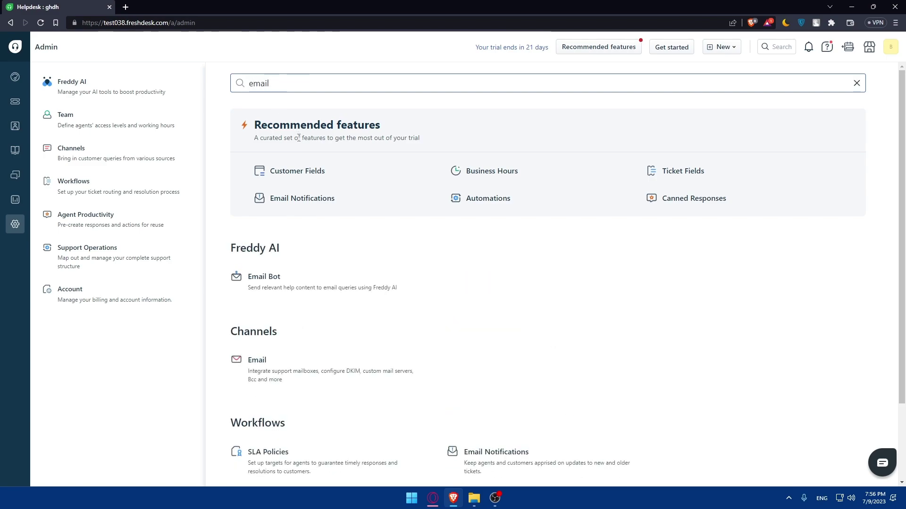
{"action": "scroll", "coordinate": [288, 142], "scroll_direction": "down", "scroll_amount": 2}
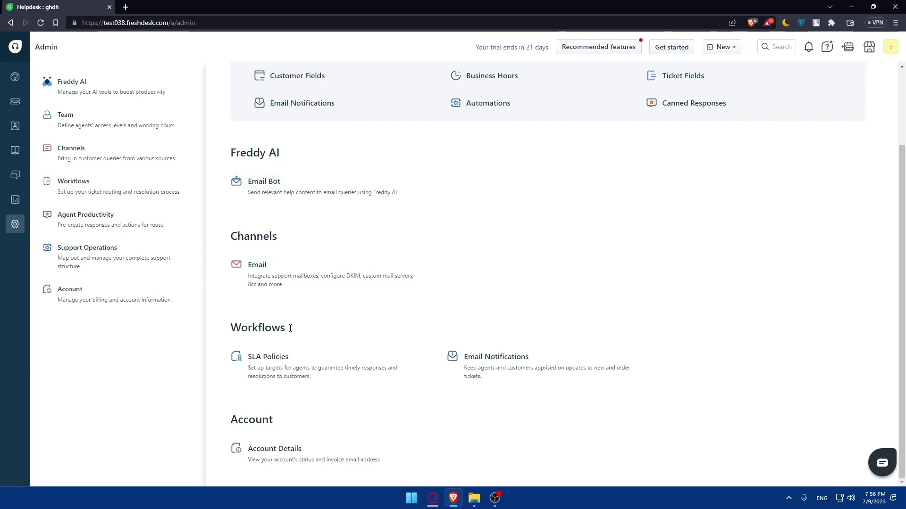
{"action": "left_click", "coordinate": [282, 278]}
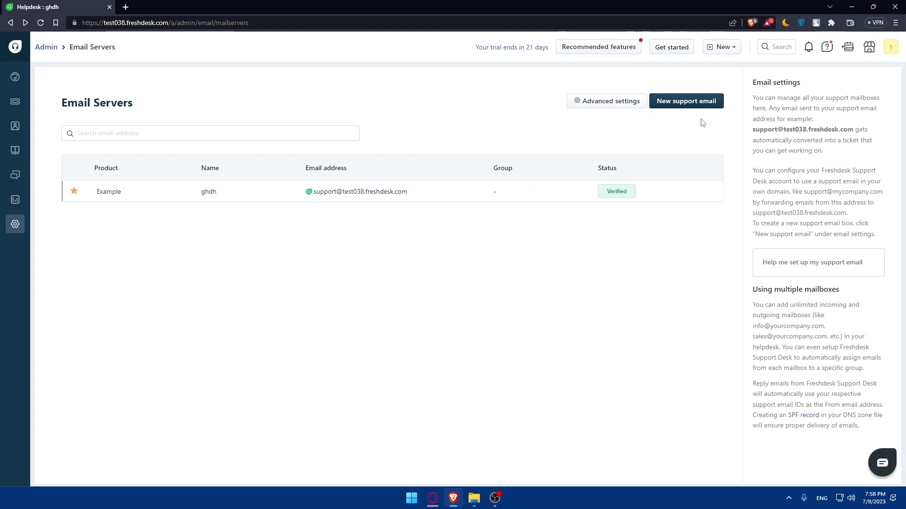
{"action": "left_click", "coordinate": [665, 101]}
{"action": "scroll", "coordinate": [498, 137], "scroll_direction": "down", "scroll_amount": 2}
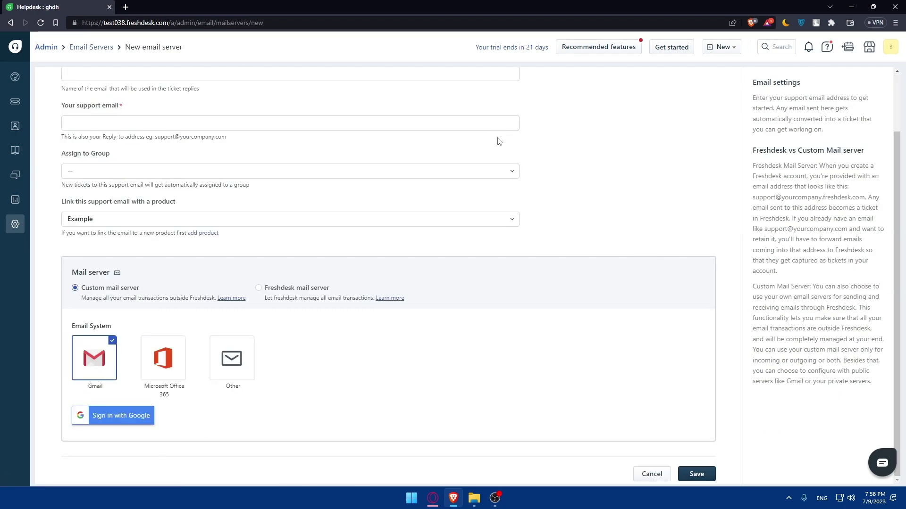
{"action": "scroll", "coordinate": [498, 138], "scroll_direction": "up", "scroll_amount": 2}
{"action": "key", "text": "alt+Left"}
{"action": "left_click", "coordinate": [482, 115]}
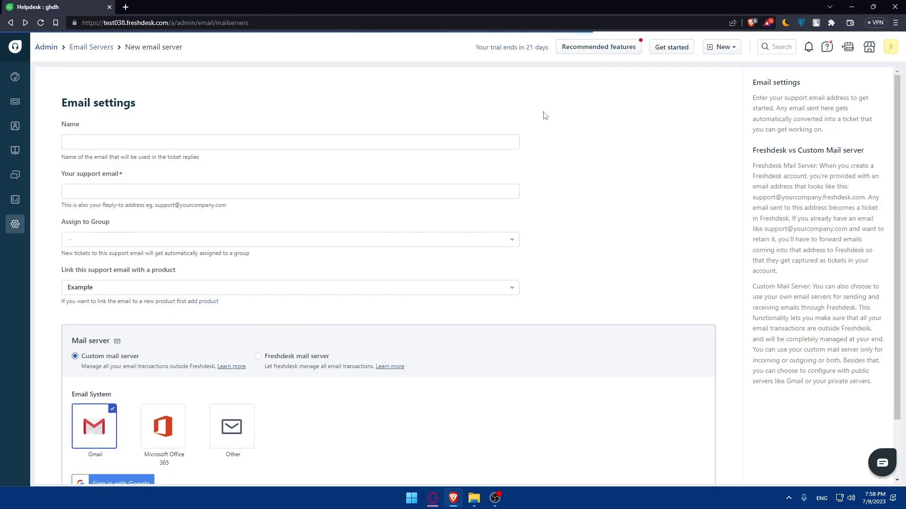
{"action": "key", "text": "alt+Left"}
{"action": "left_click", "coordinate": [542, 113]}
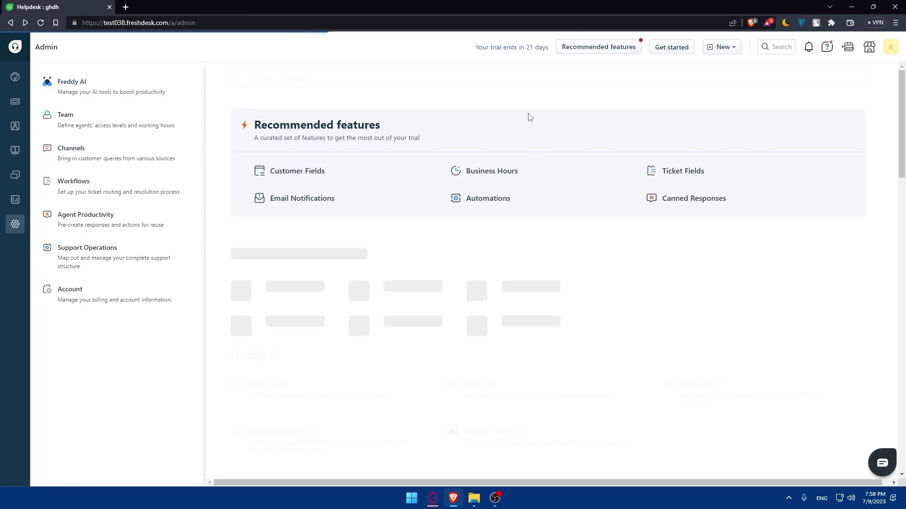
{"action": "left_click", "coordinate": [257, 274]}
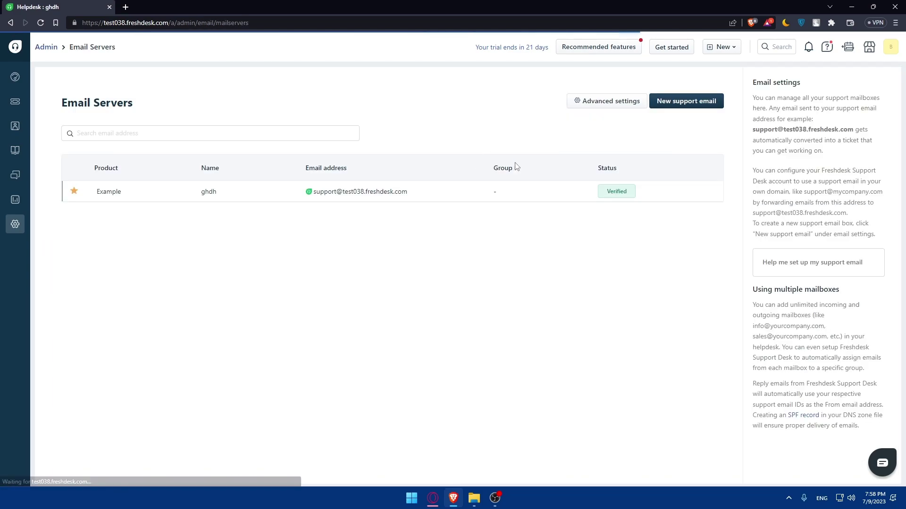
{"action": "left_click", "coordinate": [606, 99]}
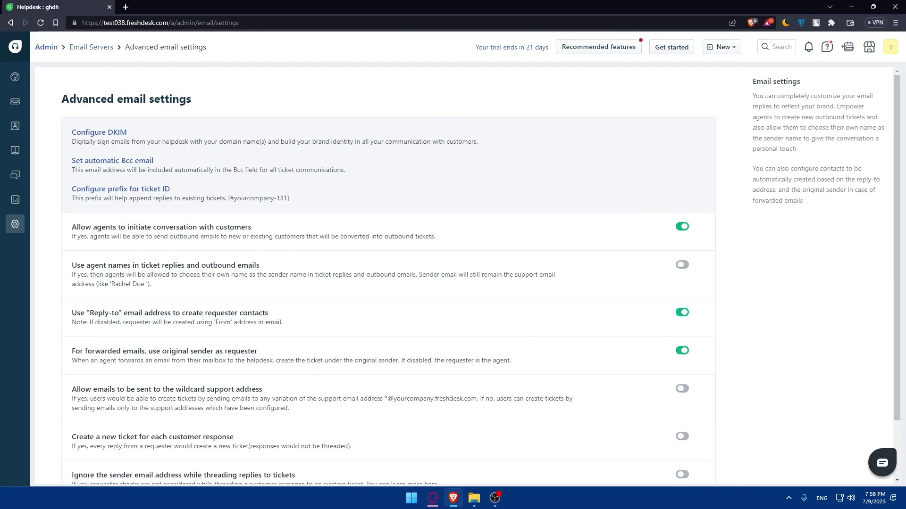
{"action": "scroll", "coordinate": [283, 179], "scroll_direction": "down", "scroll_amount": 3}
{"action": "scroll", "coordinate": [338, 190], "scroll_direction": "up", "scroll_amount": 3}
{"action": "scroll", "coordinate": [352, 149], "scroll_direction": "down", "scroll_amount": 1}
{"action": "scroll", "coordinate": [351, 150], "scroll_direction": "up", "scroll_amount": 1}
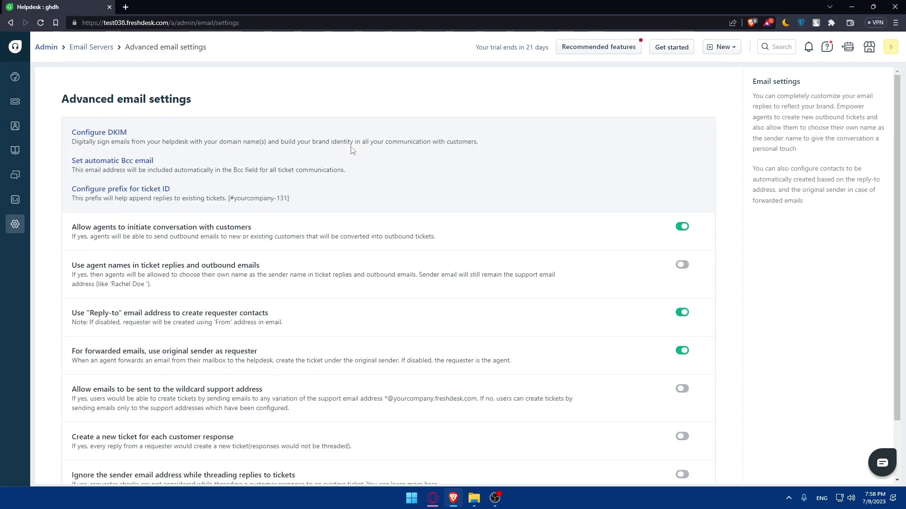
{"action": "key", "text": "alt+Left"}
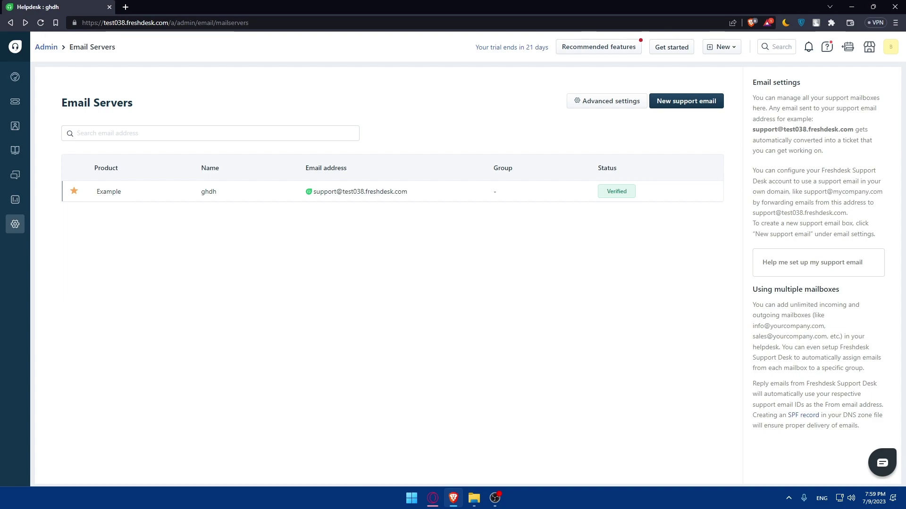
Go back to the helpdesk Dashboard and scroll over its ticket stats
{"action": "left_click", "coordinate": [15, 76]}
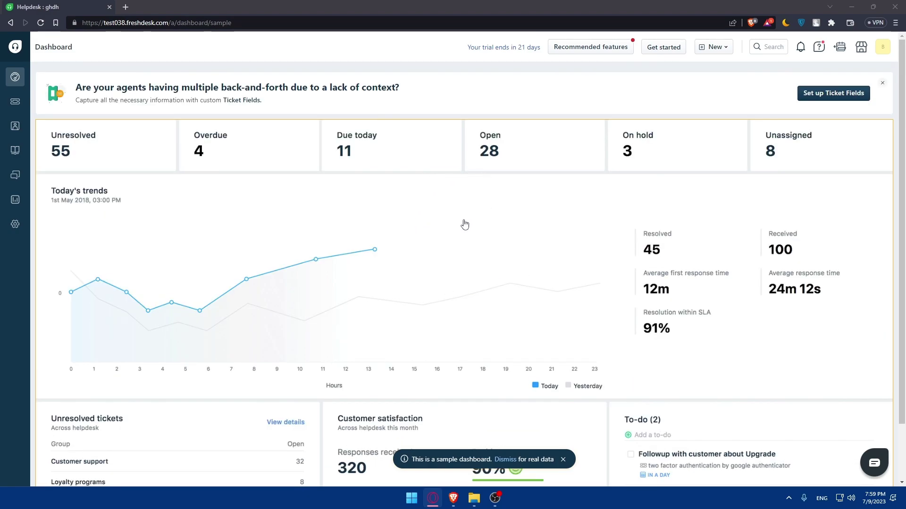
{"action": "scroll", "coordinate": [495, 215], "scroll_direction": "down", "scroll_amount": 1}
{"action": "scroll", "coordinate": [531, 207], "scroll_direction": "up", "scroll_amount": 1}
{"action": "scroll", "coordinate": [212, 227], "scroll_direction": "down", "scroll_amount": 1}
{"action": "scroll", "coordinate": [293, 275], "scroll_direction": "up", "scroll_amount": 1}
{"action": "scroll", "coordinate": [344, 279], "scroll_direction": "down", "scroll_amount": 1}
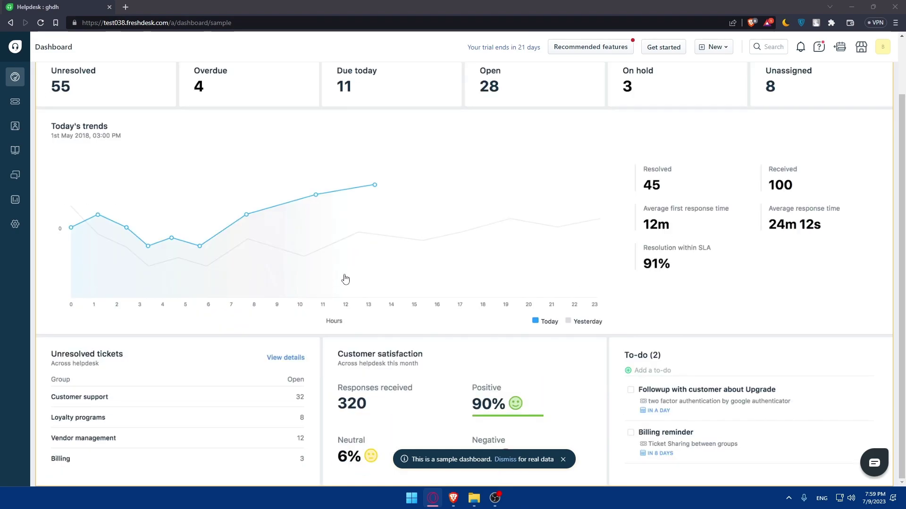
{"action": "scroll", "coordinate": [401, 175], "scroll_direction": "up", "scroll_amount": 1}
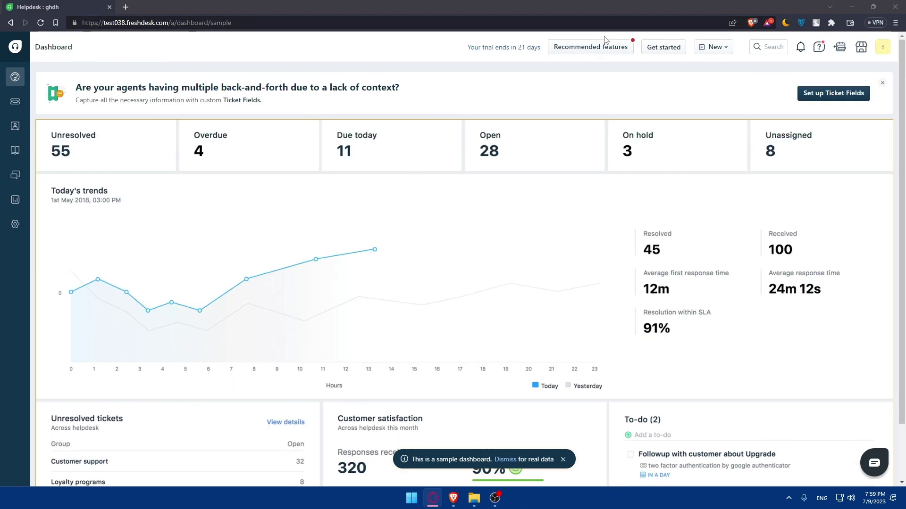
Try the New menu's outbound email, then the Search and Notifications panels, closing each
{"action": "left_click", "coordinate": [711, 47]}
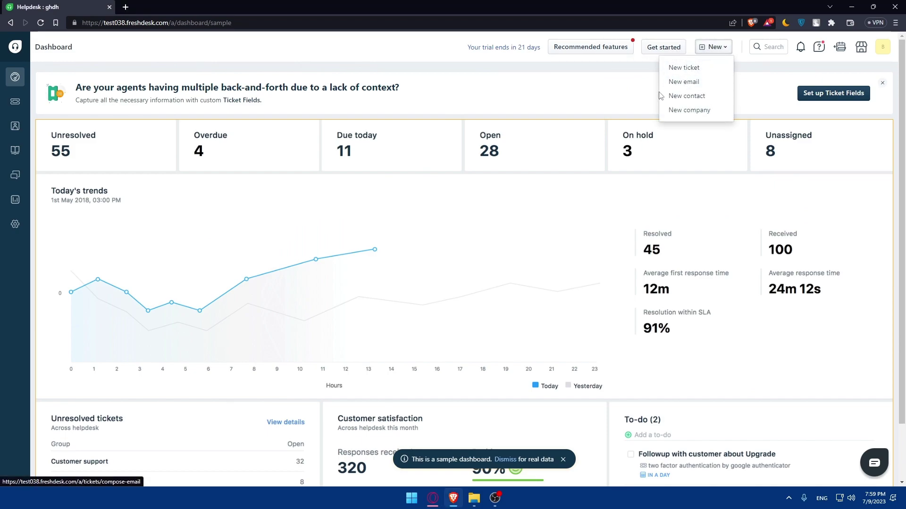
{"action": "left_click", "coordinate": [689, 88]}
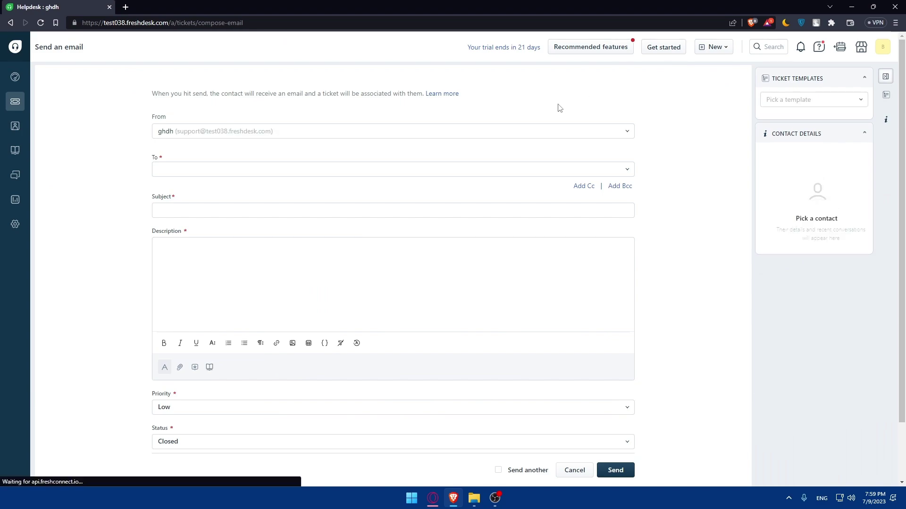
{"action": "key", "text": "alt+Left"}
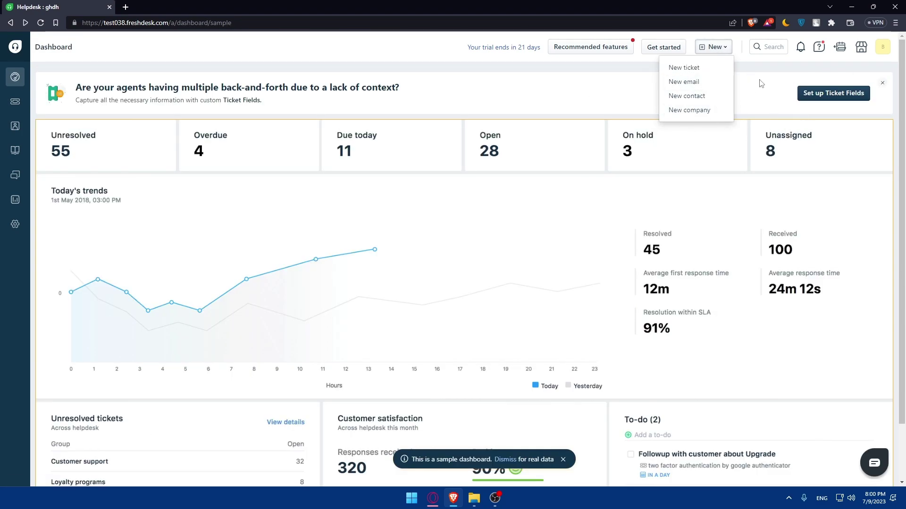
{"action": "left_click", "coordinate": [776, 65]}
{"action": "left_click", "coordinate": [770, 52]}
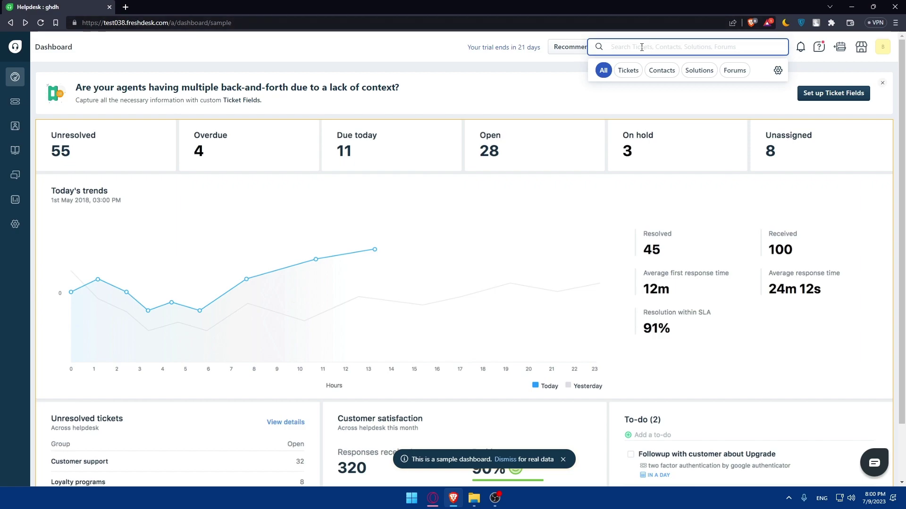
{"action": "left_click", "coordinate": [499, 95]}
{"action": "left_click", "coordinate": [800, 47]}
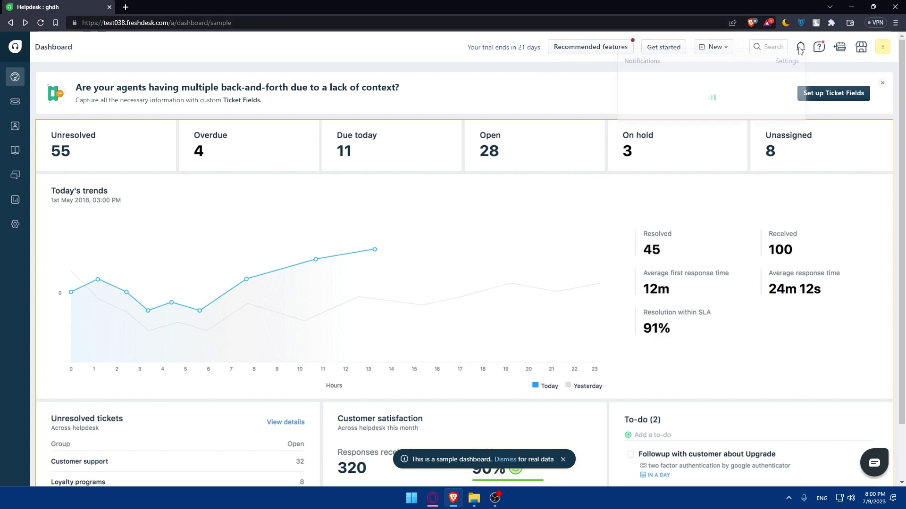
{"action": "left_click", "coordinate": [545, 103]}
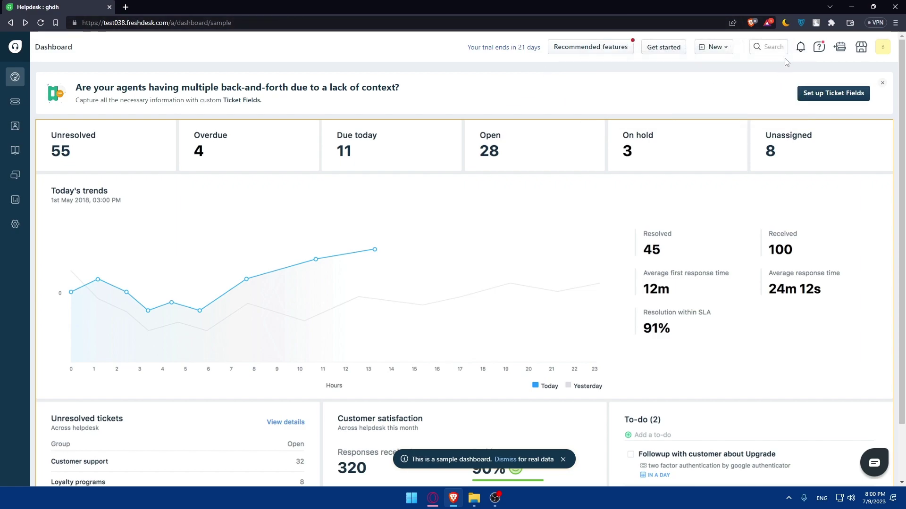
Open Freshworks Community from the help menu in a new browser tab
{"action": "left_click", "coordinate": [819, 46]}
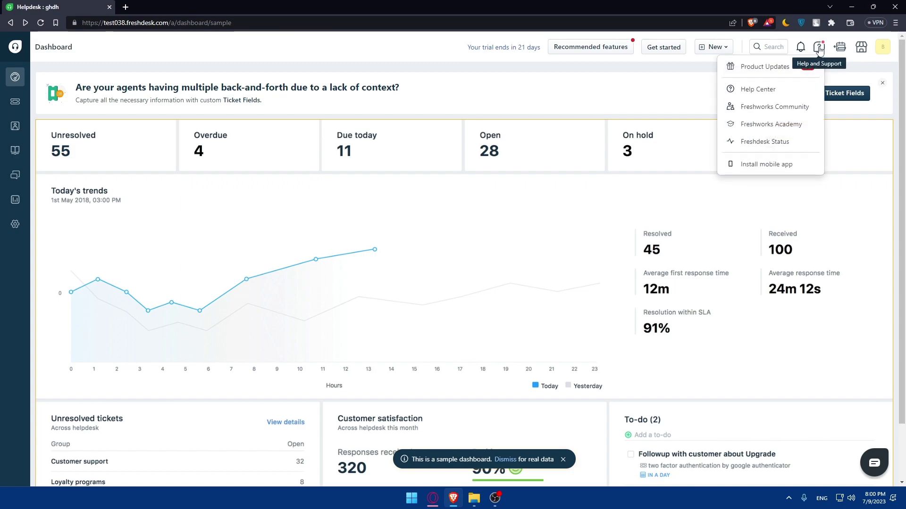
{"action": "left_click", "coordinate": [762, 111]}
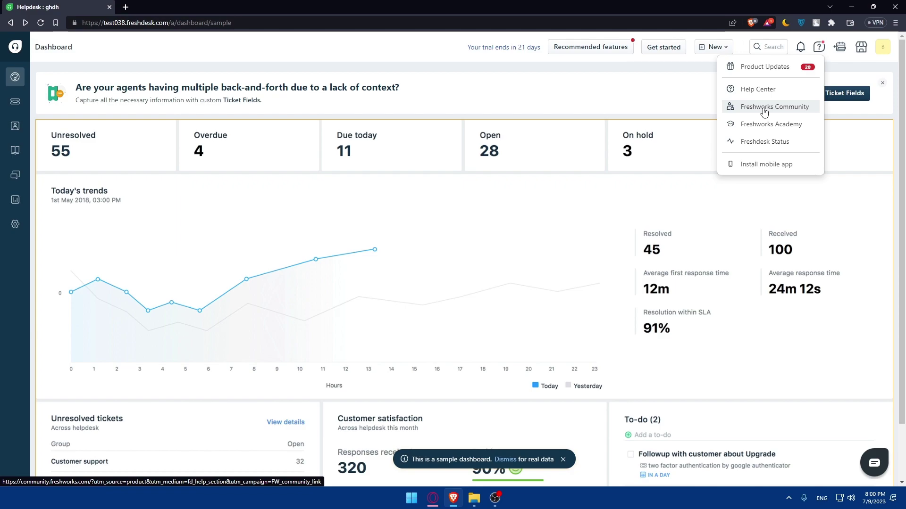
{"action": "right_click", "coordinate": [764, 111]}
{"action": "left_click", "coordinate": [783, 118]}
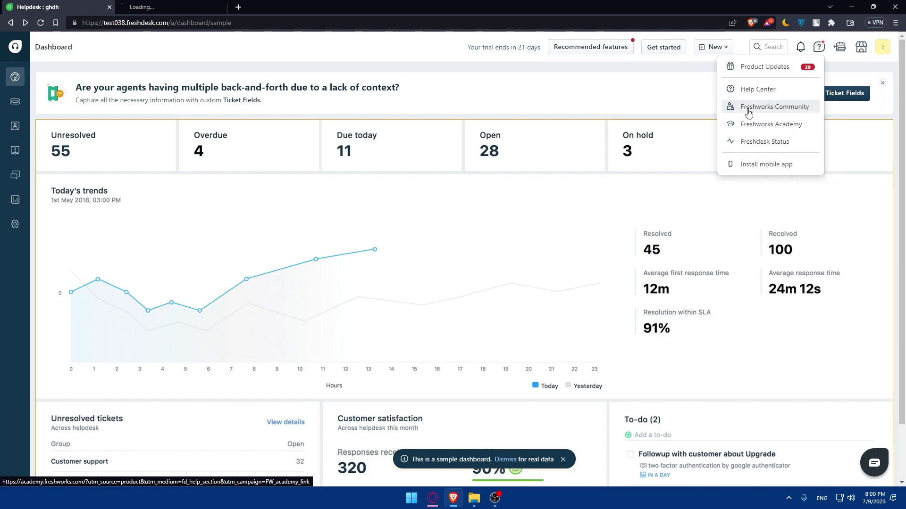
Scroll through the Freshworks Community page, then close its tab
{"action": "left_click", "coordinate": [171, 6]}
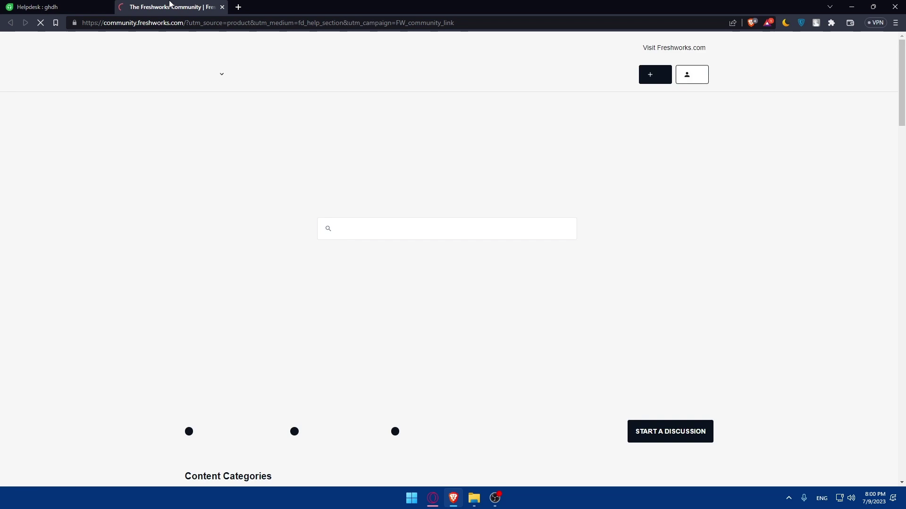
{"action": "scroll", "coordinate": [400, 219], "scroll_direction": "down", "scroll_amount": 2}
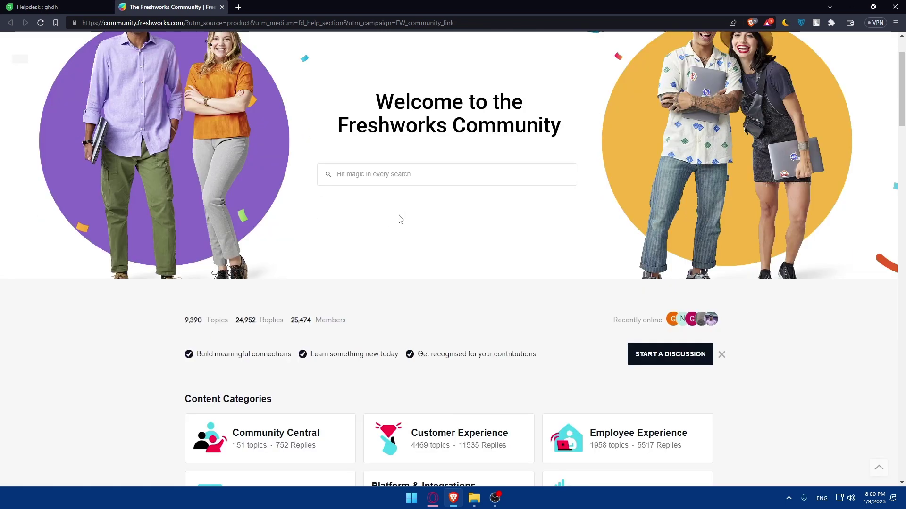
{"action": "scroll", "coordinate": [400, 219], "scroll_direction": "down", "scroll_amount": 10}
{"action": "scroll", "coordinate": [403, 216], "scroll_direction": "up", "scroll_amount": 10}
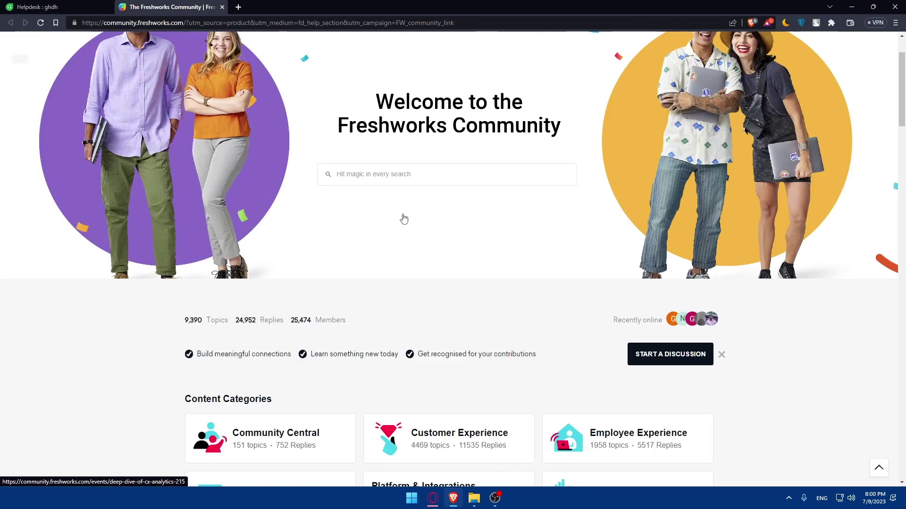
{"action": "scroll", "coordinate": [403, 217], "scroll_direction": "down", "scroll_amount": 2}
{"action": "scroll", "coordinate": [404, 219], "scroll_direction": "down", "scroll_amount": 15}
{"action": "scroll", "coordinate": [403, 219], "scroll_direction": "up", "scroll_amount": 4}
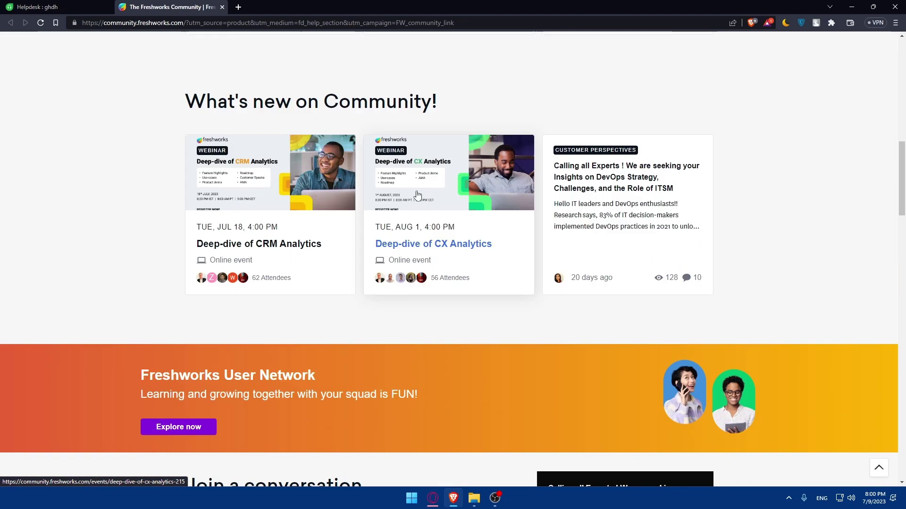
{"action": "scroll", "coordinate": [428, 185], "scroll_direction": "down", "scroll_amount": 10}
{"action": "scroll", "coordinate": [361, 192], "scroll_direction": "up", "scroll_amount": 2}
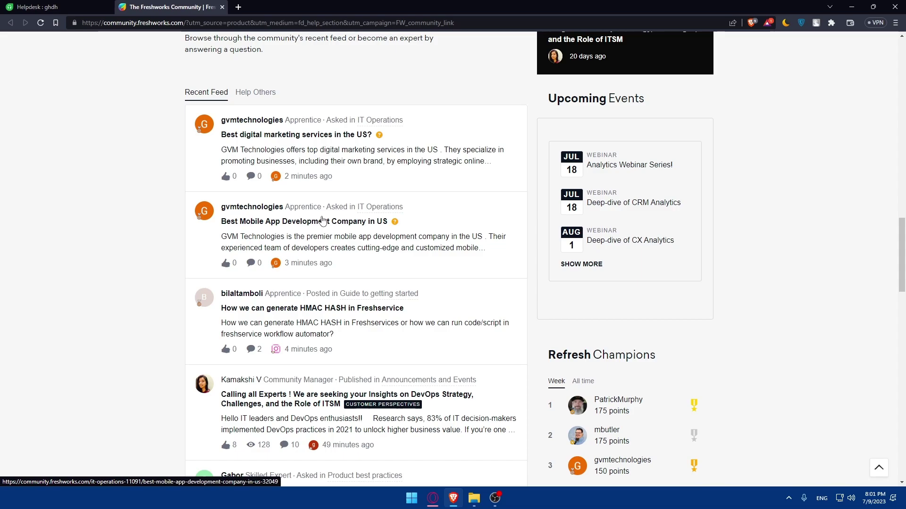
{"action": "scroll", "coordinate": [329, 221], "scroll_direction": "down", "scroll_amount": 6}
{"action": "scroll", "coordinate": [374, 192], "scroll_direction": "down", "scroll_amount": 10}
{"action": "scroll", "coordinate": [374, 192], "scroll_direction": "up", "scroll_amount": 10}
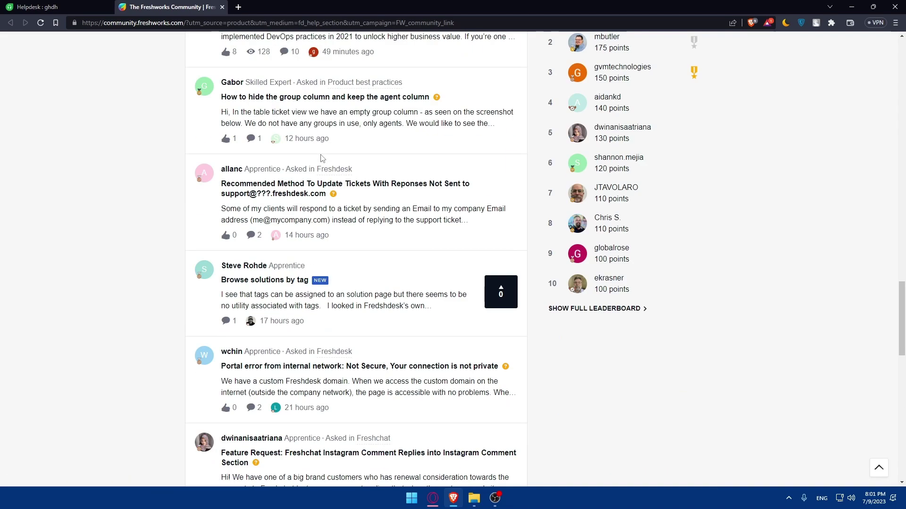
{"action": "scroll", "coordinate": [457, 243], "scroll_direction": "down", "scroll_amount": 4}
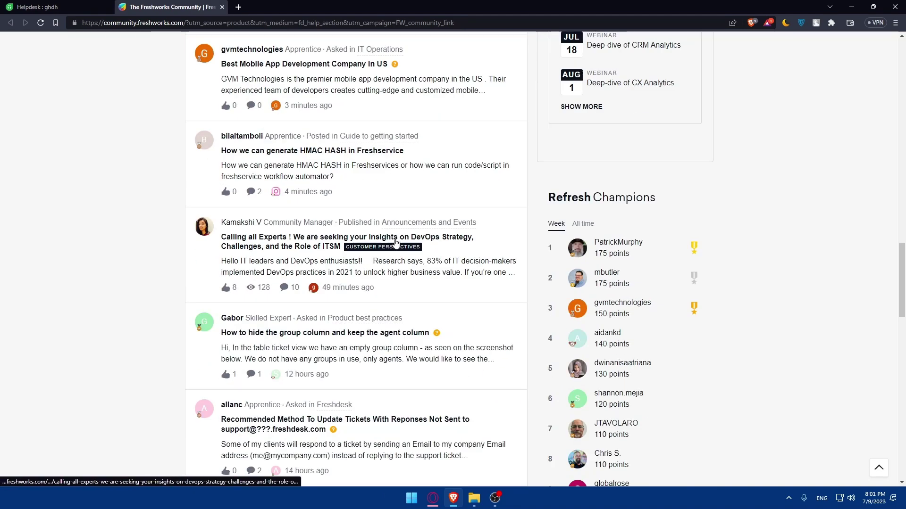
{"action": "left_click", "coordinate": [221, 7]}
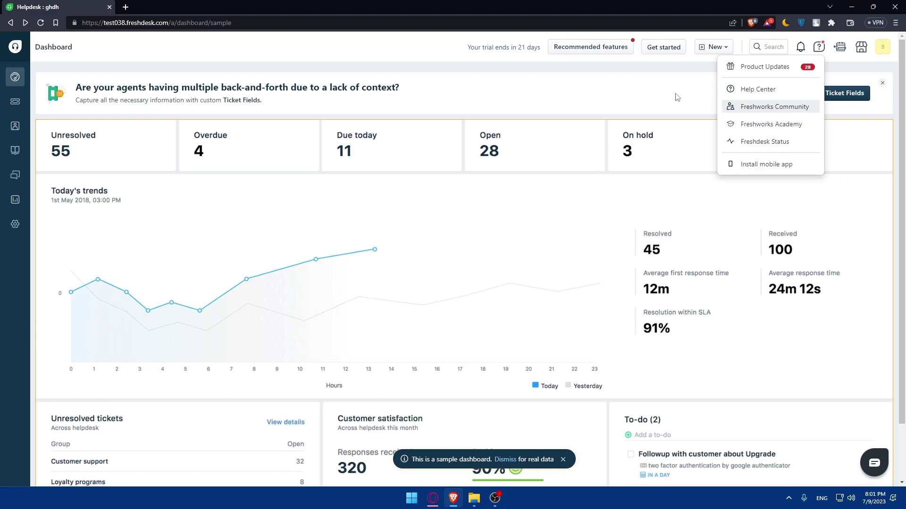
Check the out-of-office and marketplace apps options, then visit the customer portal from the profile menu
{"action": "left_click", "coordinate": [841, 48]}
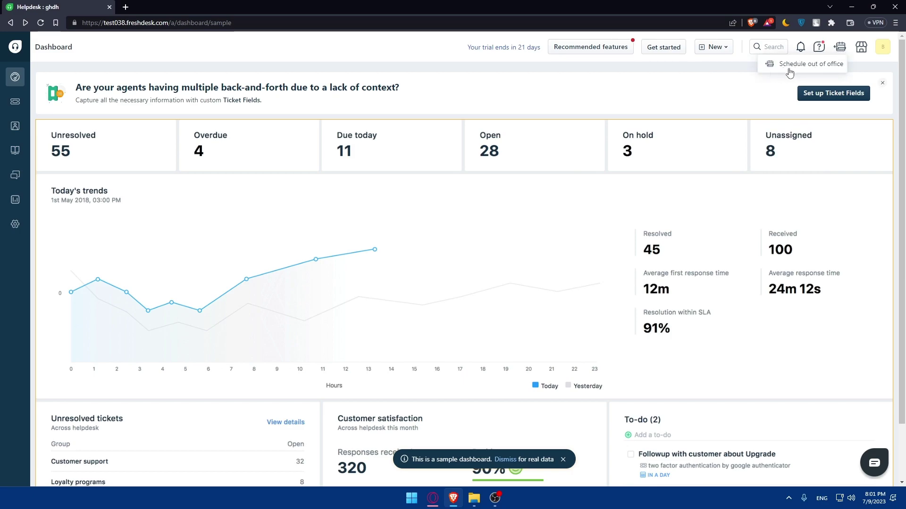
{"action": "left_click", "coordinate": [860, 47]}
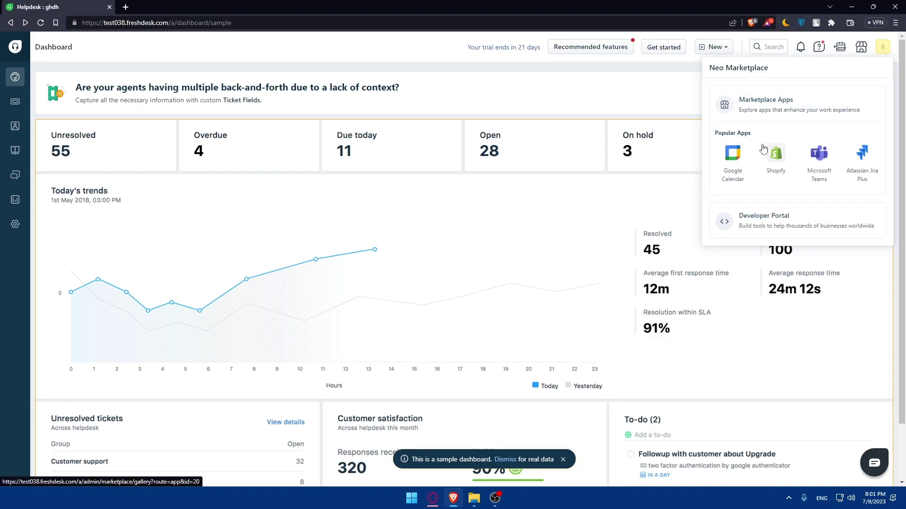
{"action": "left_click", "coordinate": [883, 52]}
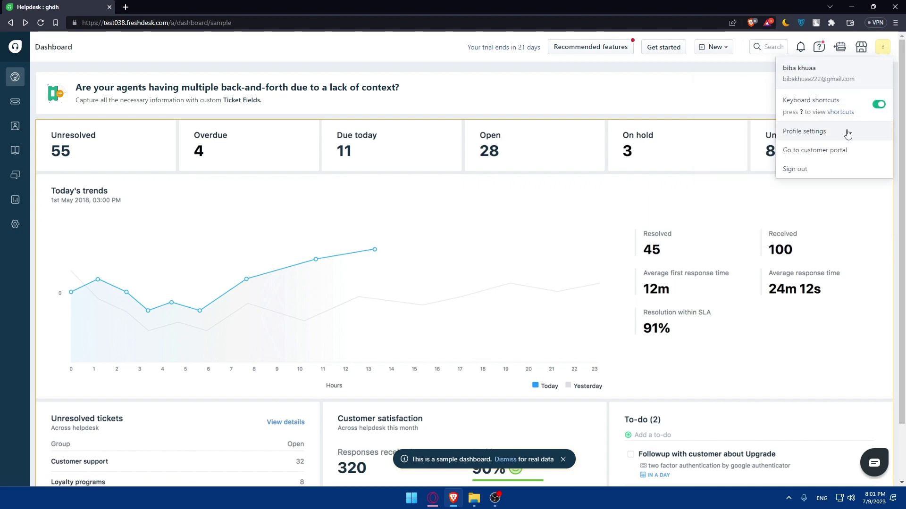
{"action": "left_click", "coordinate": [830, 151]}
Scroll the customer portal, return to the agent view and open All tickets
{"action": "scroll", "coordinate": [479, 174], "scroll_direction": "down", "scroll_amount": 5}
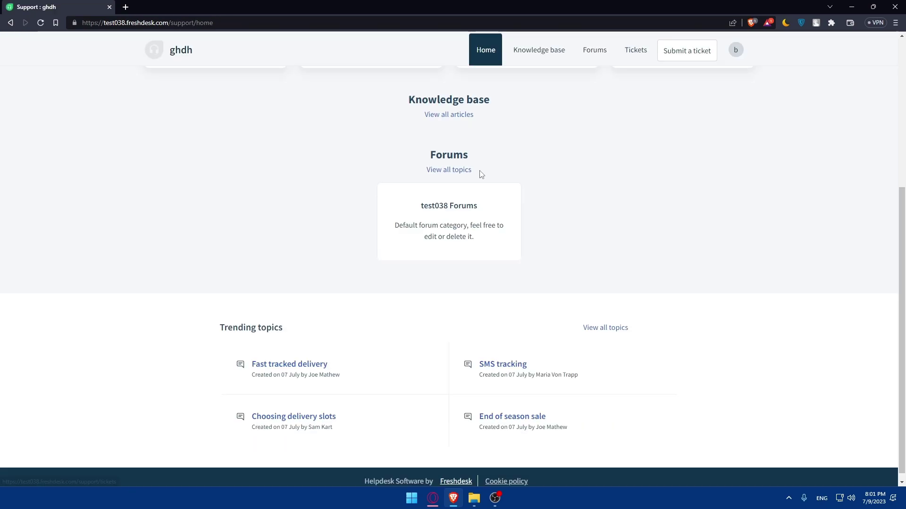
{"action": "scroll", "coordinate": [480, 174], "scroll_direction": "up", "scroll_amount": 4}
{"action": "left_click", "coordinate": [508, 173]}
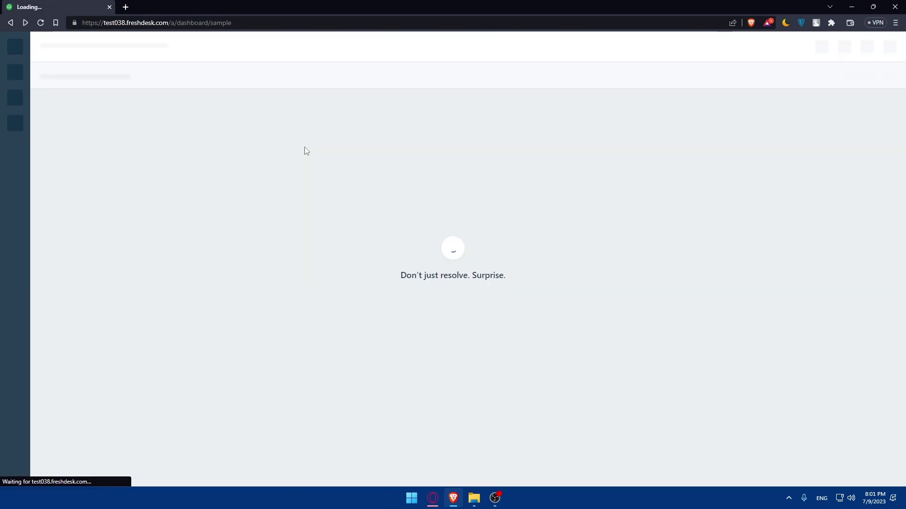
{"action": "left_click", "coordinate": [12, 106]}
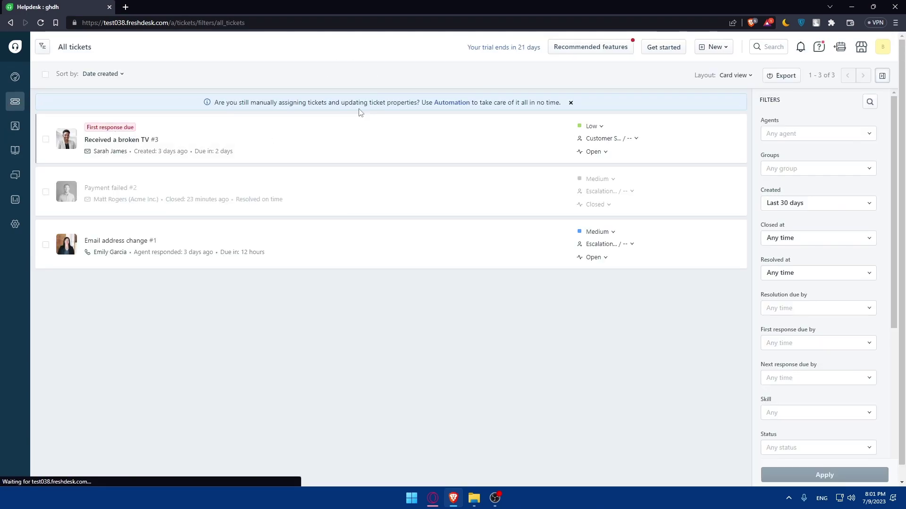
Tick the 'Received a broken TV' ticket, then view Companies, Knowledge base and Forums
{"action": "left_click", "coordinate": [46, 140]}
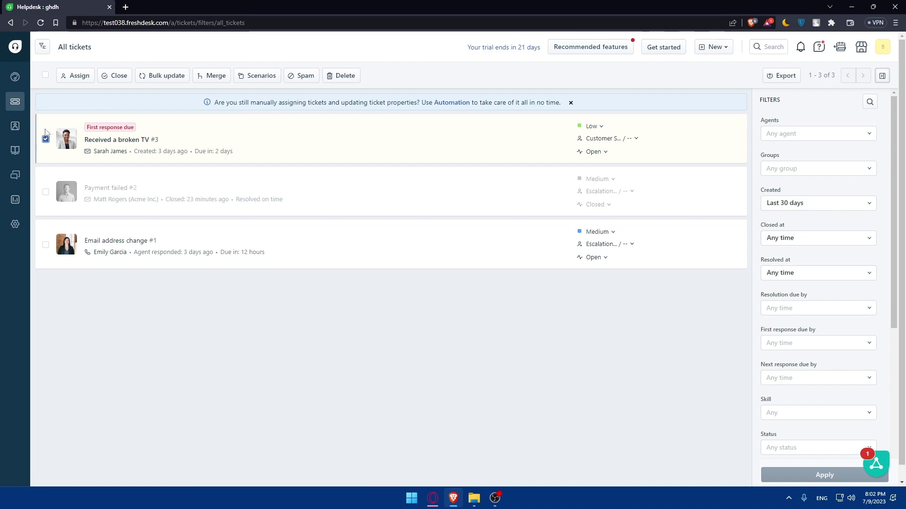
{"action": "left_click", "coordinate": [15, 127]}
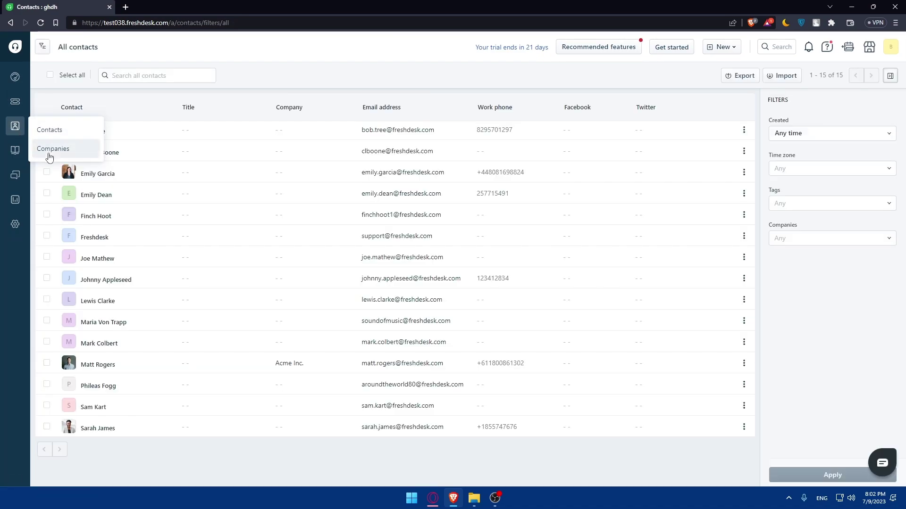
{"action": "left_click", "coordinate": [22, 150]}
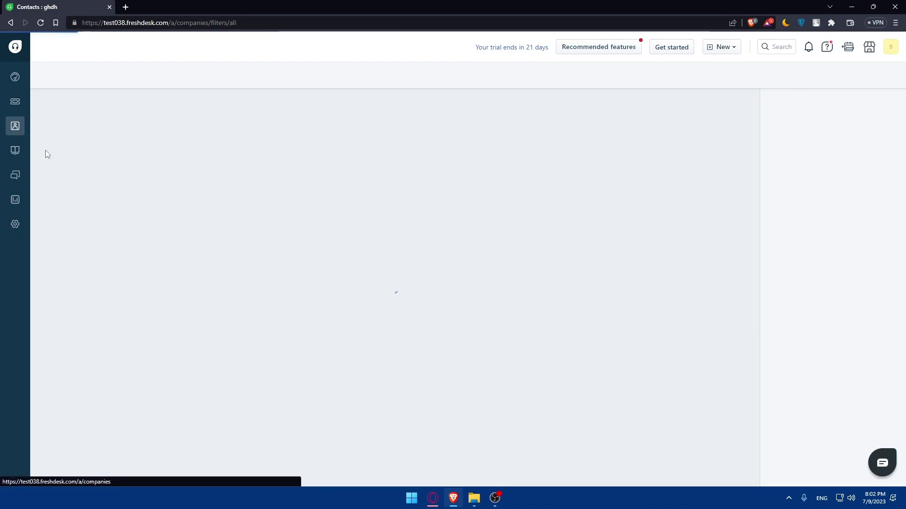
{"action": "left_click", "coordinate": [15, 150]}
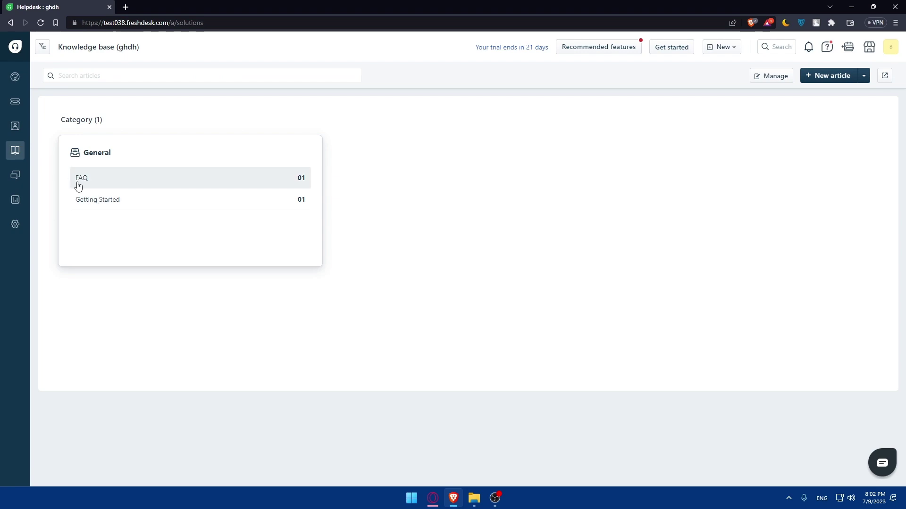
{"action": "left_click", "coordinate": [15, 175]}
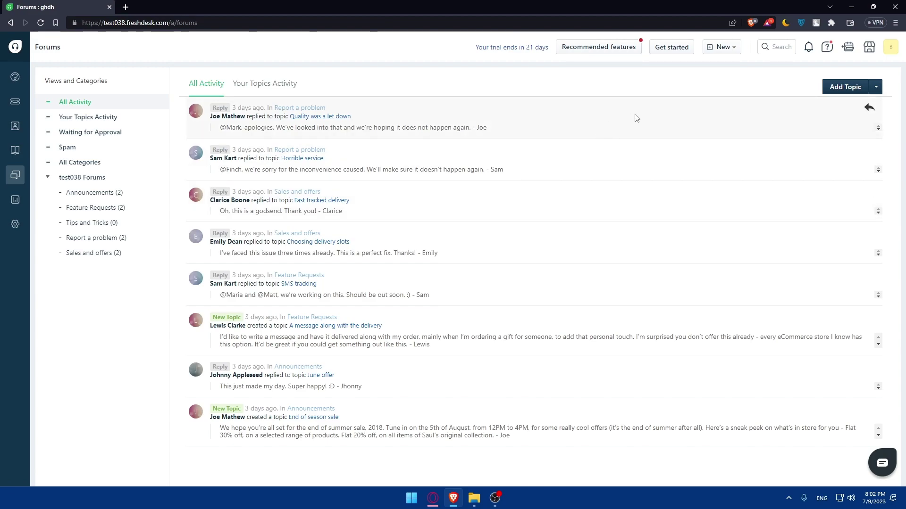
Browse the Analytics reports, then open Admin settings
{"action": "left_click", "coordinate": [27, 202]}
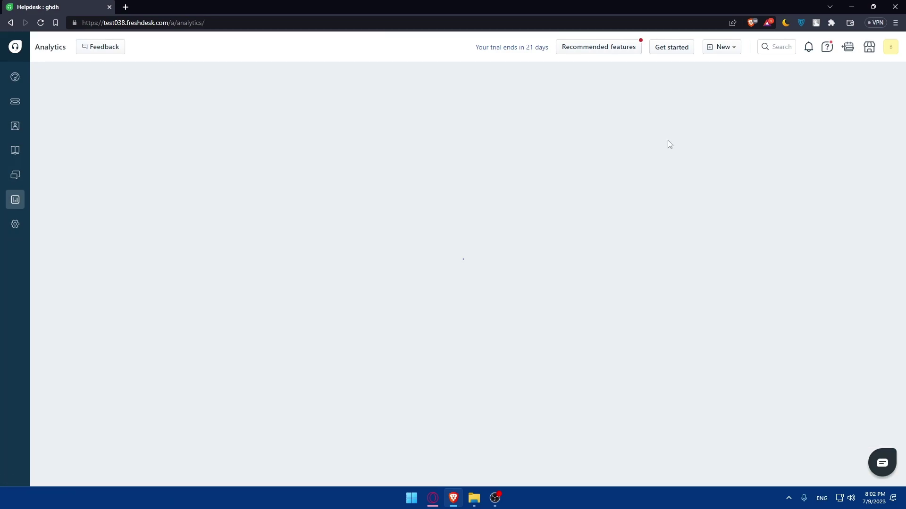
{"action": "scroll", "coordinate": [337, 259], "scroll_direction": "down", "scroll_amount": 3}
{"action": "scroll", "coordinate": [336, 259], "scroll_direction": "up", "scroll_amount": 3}
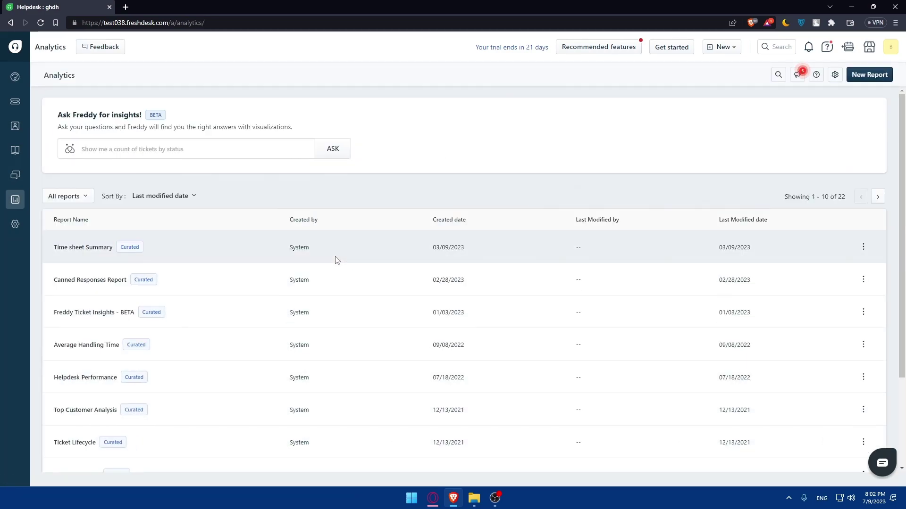
{"action": "scroll", "coordinate": [336, 259], "scroll_direction": "down", "scroll_amount": 3}
{"action": "scroll", "coordinate": [336, 259], "scroll_direction": "up", "scroll_amount": 3}
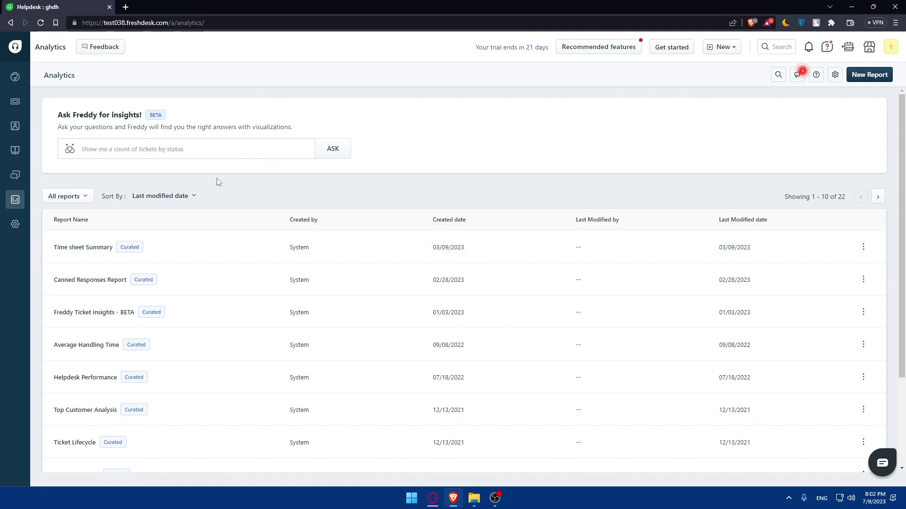
{"action": "left_click", "coordinate": [16, 224]}
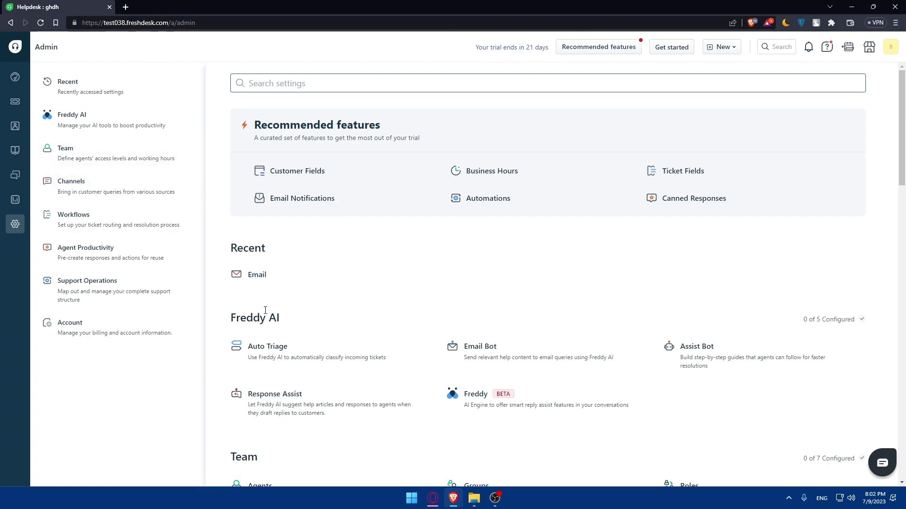
Highlight the Freddy AI heading on the Admin page and scroll down
{"action": "left_click_drag", "start_coordinate": [289, 319], "coordinate": [229, 318]}
{"action": "left_click", "coordinate": [304, 310]}
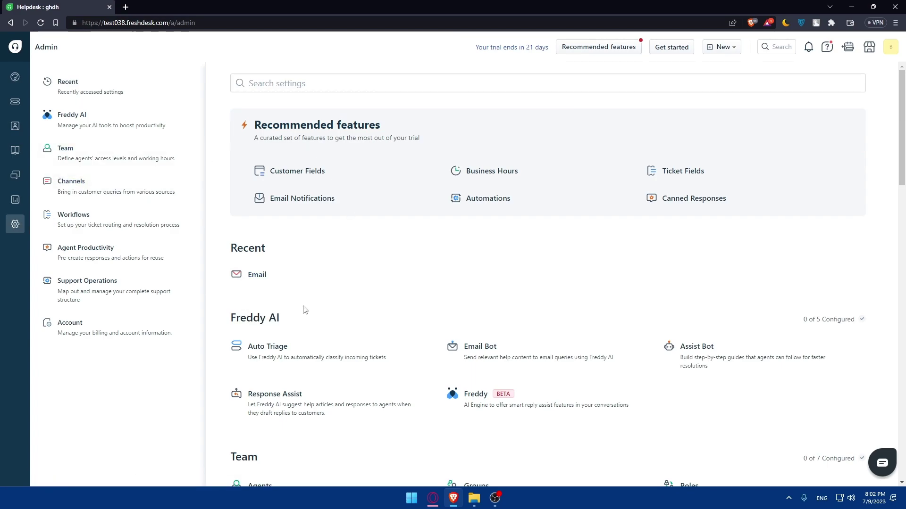
{"action": "scroll", "coordinate": [304, 310], "scroll_direction": "down", "scroll_amount": 3}
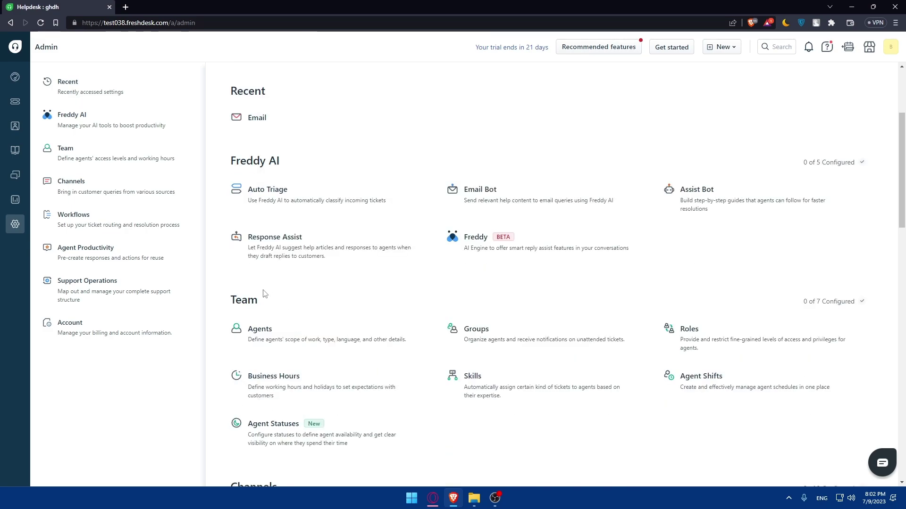
{"action": "left_click_drag", "start_coordinate": [283, 162], "coordinate": [267, 163]}
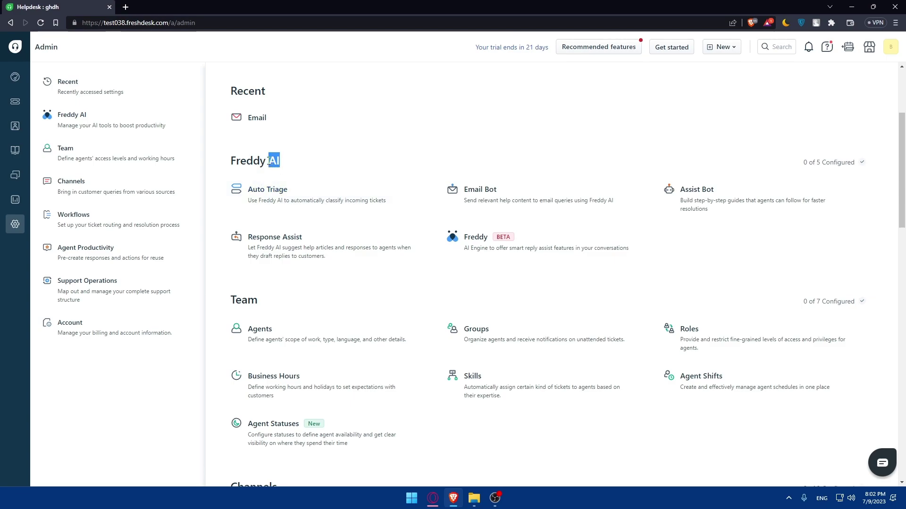
{"action": "left_click", "coordinate": [295, 163]}
Look at the Email Bot and Assist Bot settings and scroll the page
{"action": "left_click", "coordinate": [474, 201]}
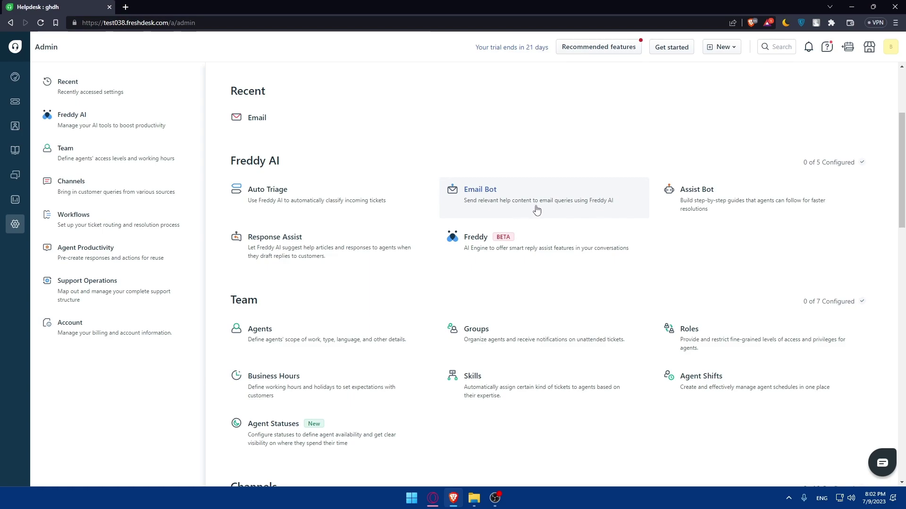
{"action": "left_click", "coordinate": [683, 211]}
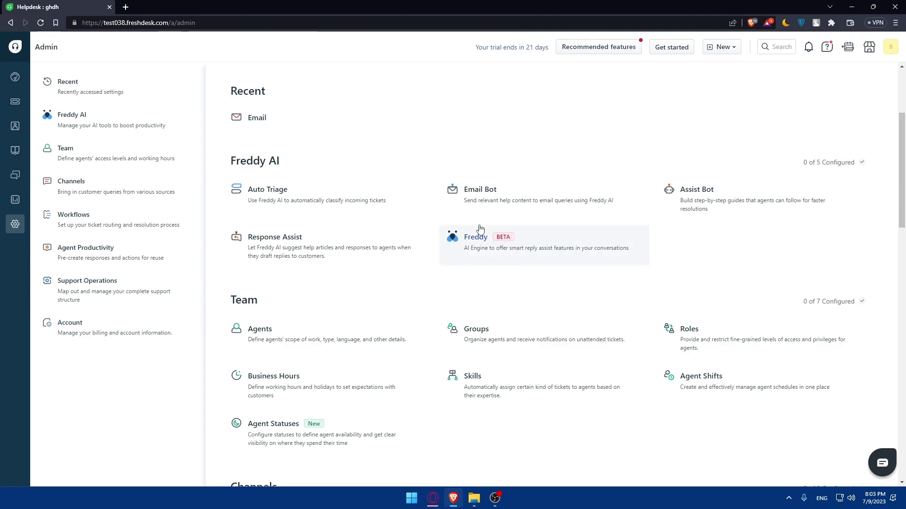
{"action": "scroll", "coordinate": [405, 236], "scroll_direction": "down", "scroll_amount": 20}
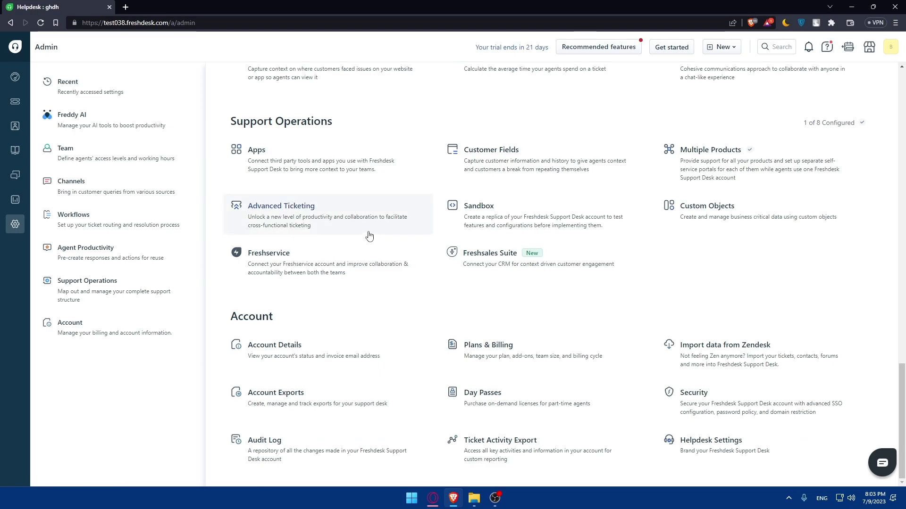
{"action": "scroll", "coordinate": [368, 239], "scroll_direction": "up", "scroll_amount": 20}
{"action": "left_click", "coordinate": [15, 78]}
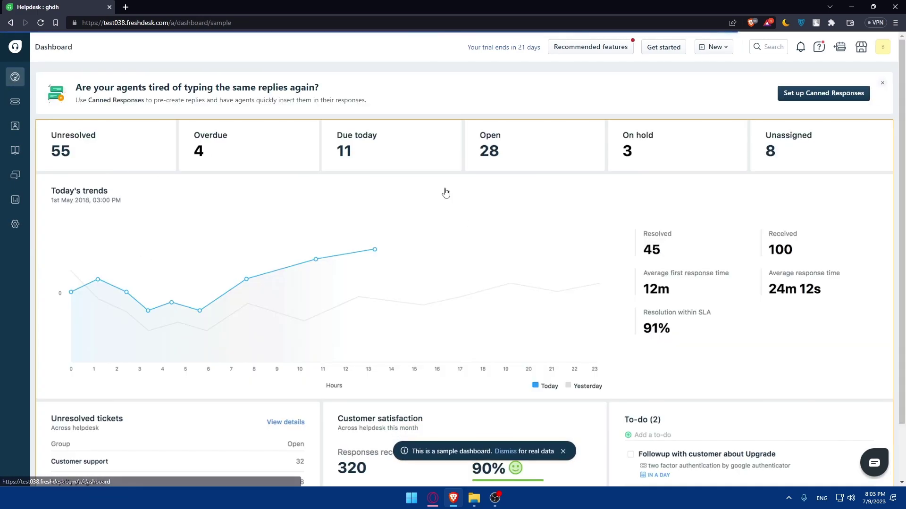
{"action": "key", "text": "alt+Tab"}
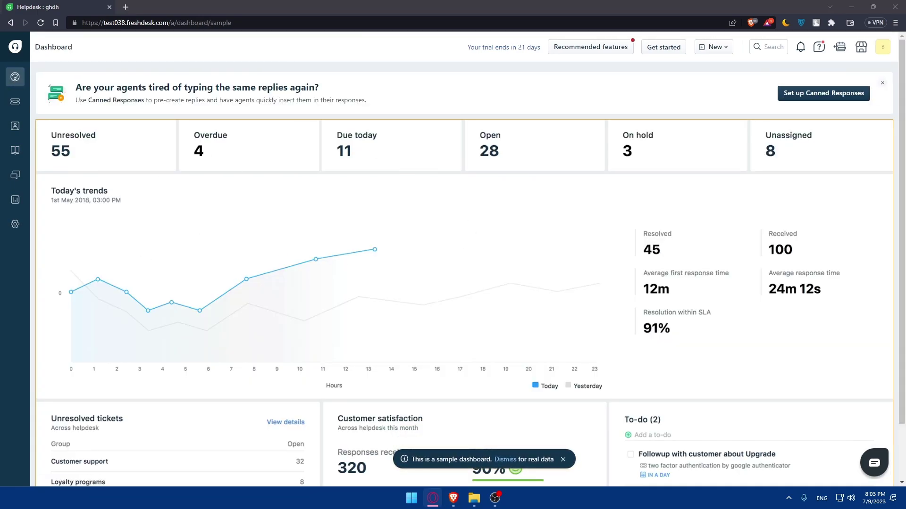